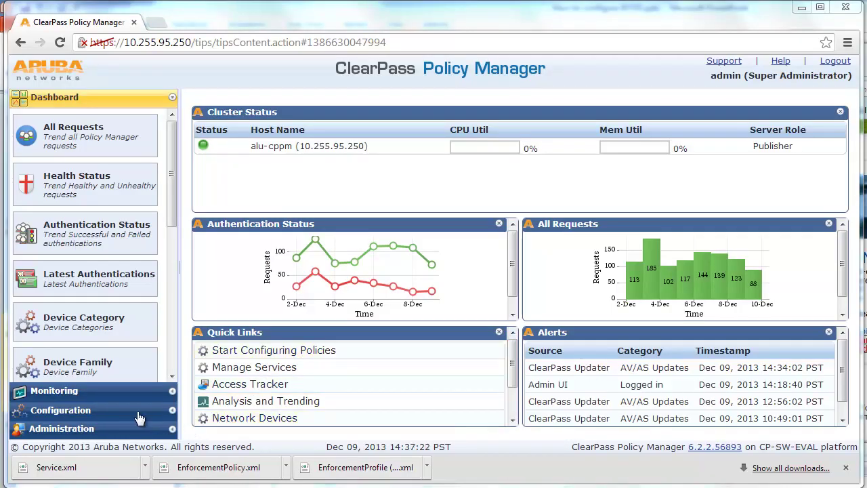
Step: Go to Configuration > Identity > Local Users and open the Add Local User form
left_click(139, 417)
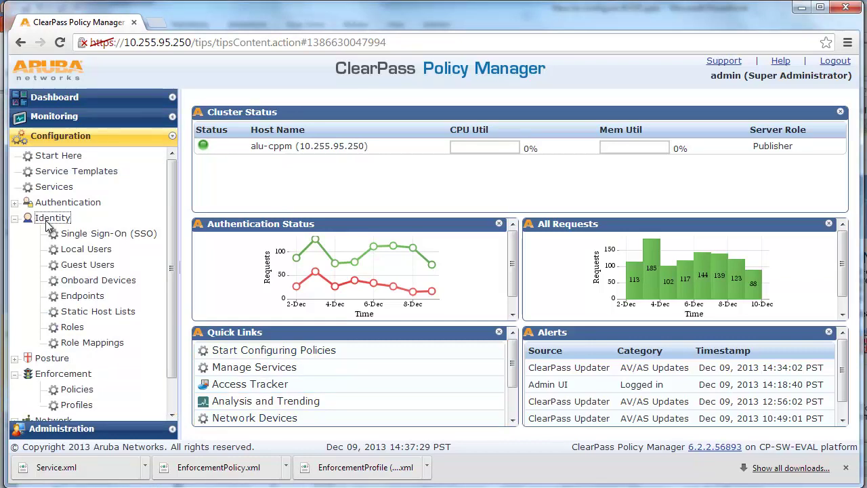
left_click(86, 250)
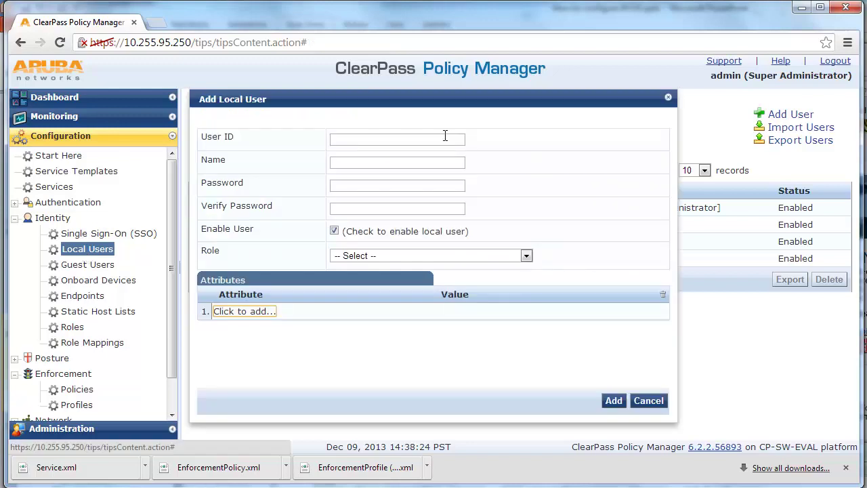
Step: Enter user ID employee003 and display name Alcatel-Lucent Employee 3
left_click(445, 139)
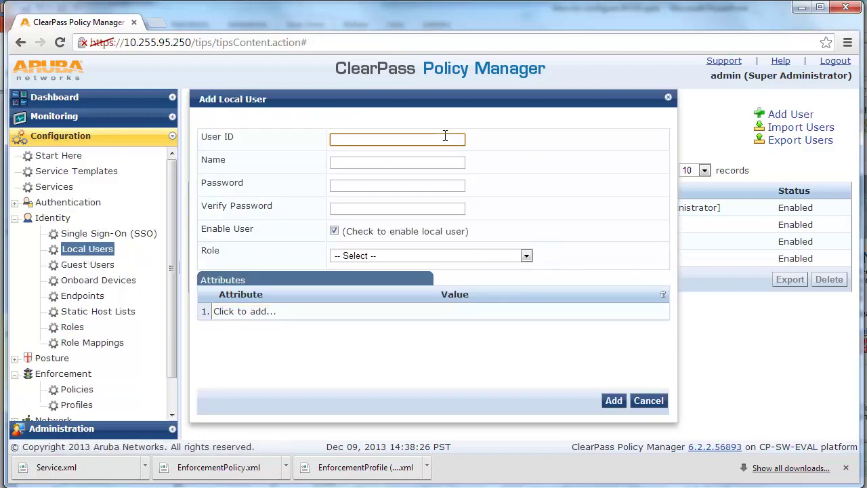
type("employee003")
key("Tab")
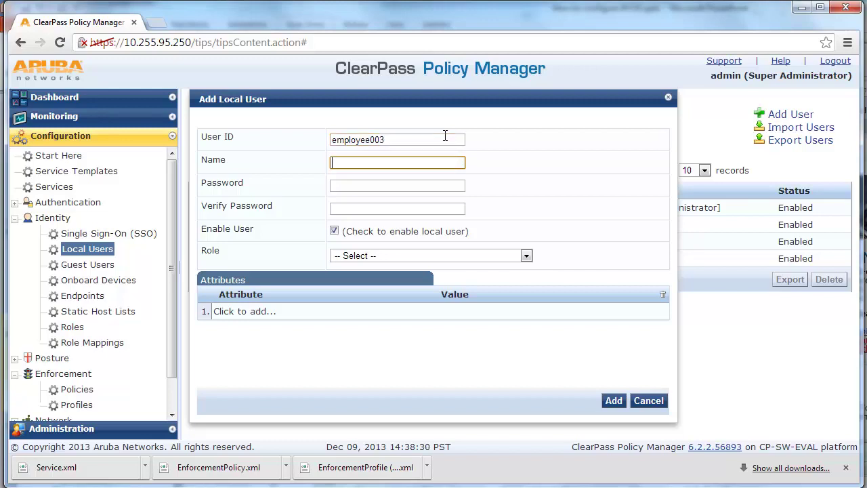
type("Alcatel-Lucent Employee 2")
key("BackSpace")
type("3")
Step: Set and confirm the account password, assign the Employee role, and add the user
key("Tab")
type("123456789012345")
key("Tab")
type("123456789012345")
left_click(529, 256)
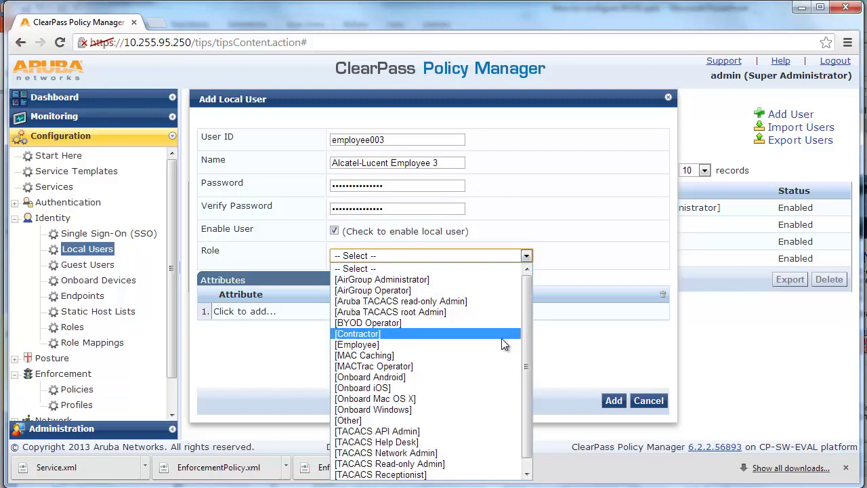
left_click(505, 345)
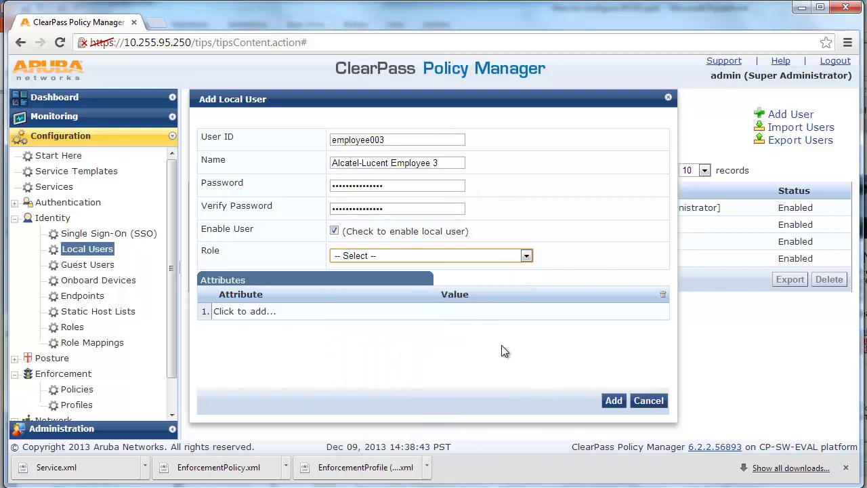
left_click(613, 401)
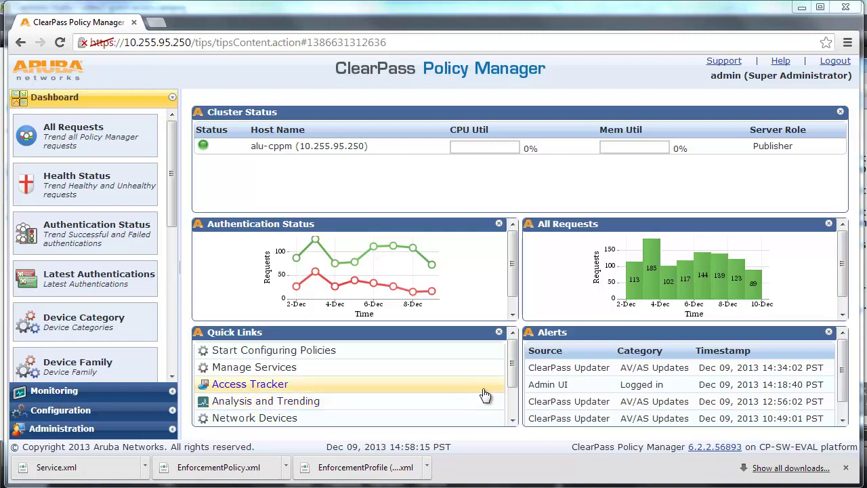
Step: Launch Onboard + WorkSpace, check Certificate Authorities, then open Network Settings
scroll(513, 414, "down", 2)
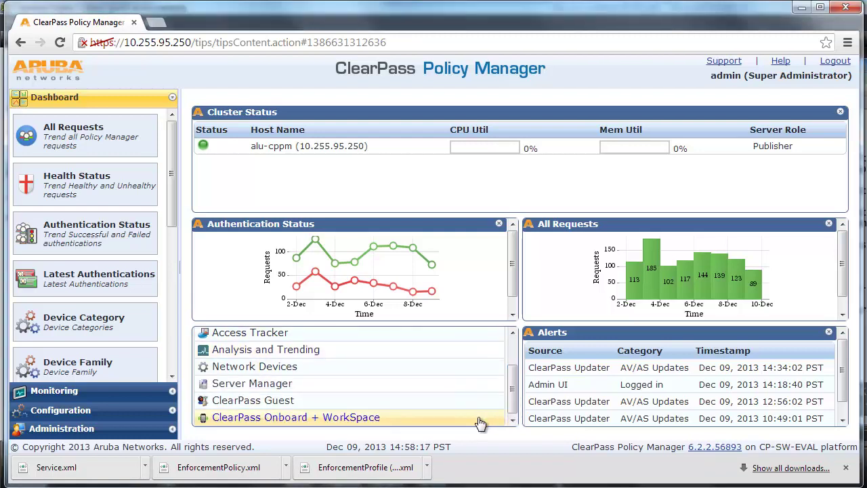
left_click(484, 418)
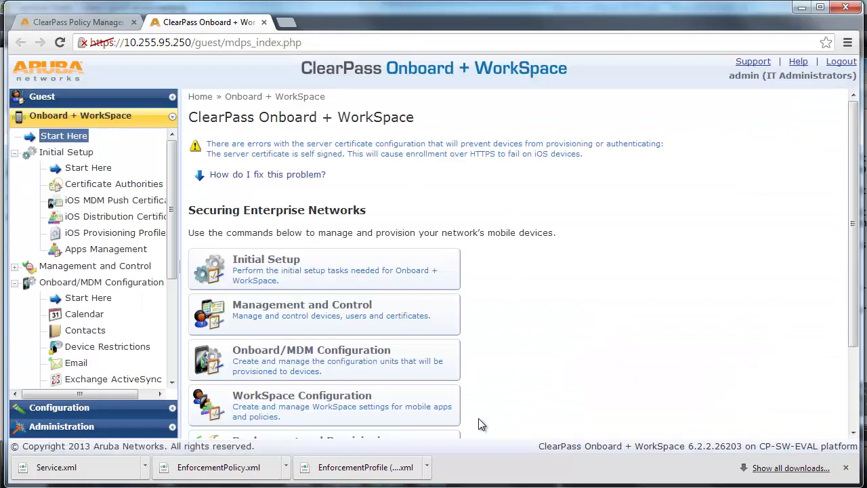
left_click(144, 189)
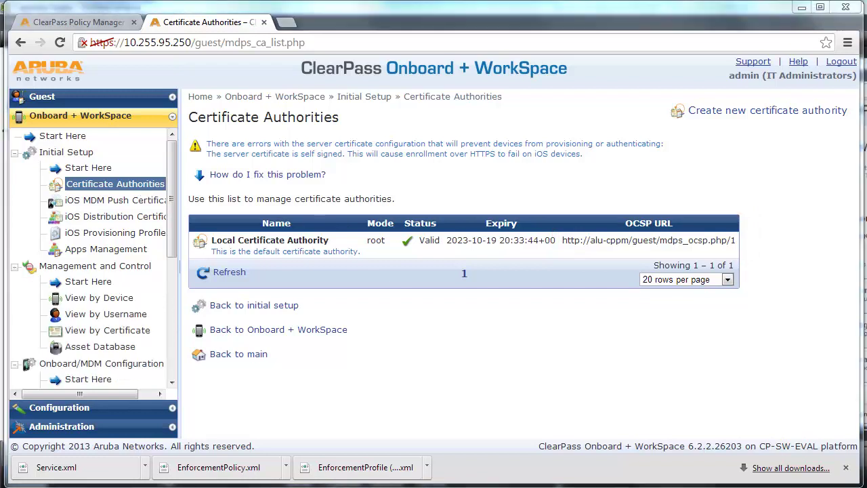
left_click_drag(166, 219, 176, 318)
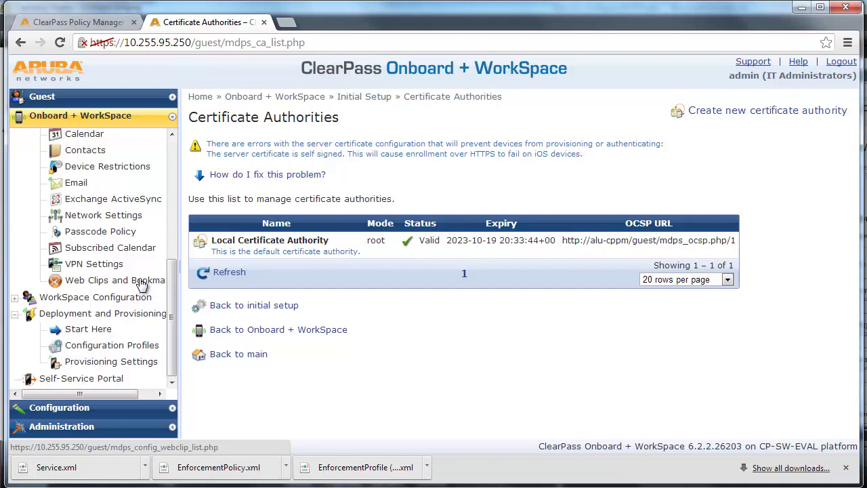
left_click(126, 223)
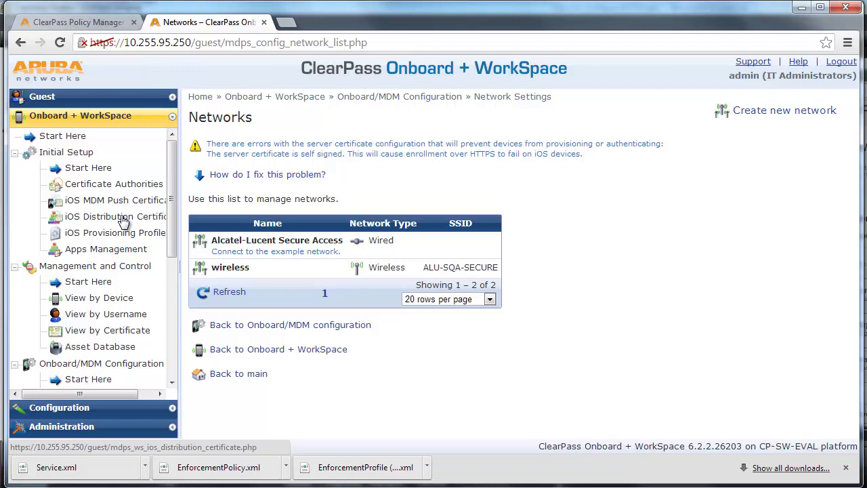
Step: Create a new network named Wired BYOD Network Settings, with the same text as description
left_click(751, 114)
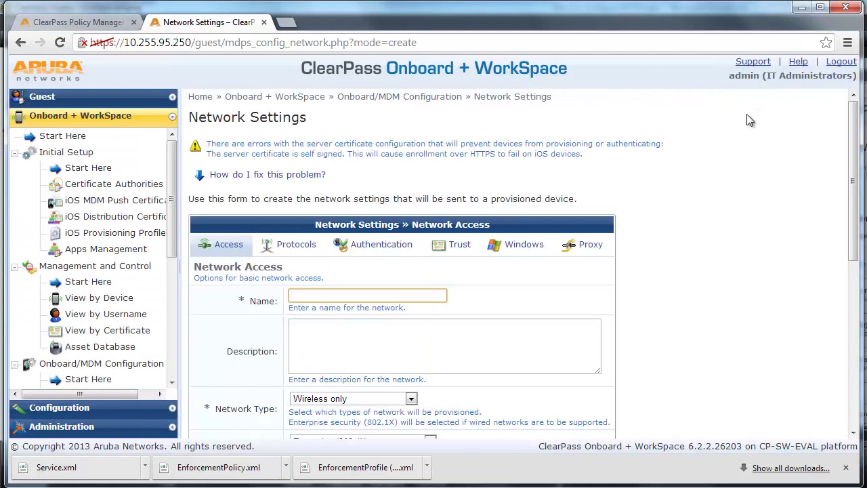
left_click(396, 294)
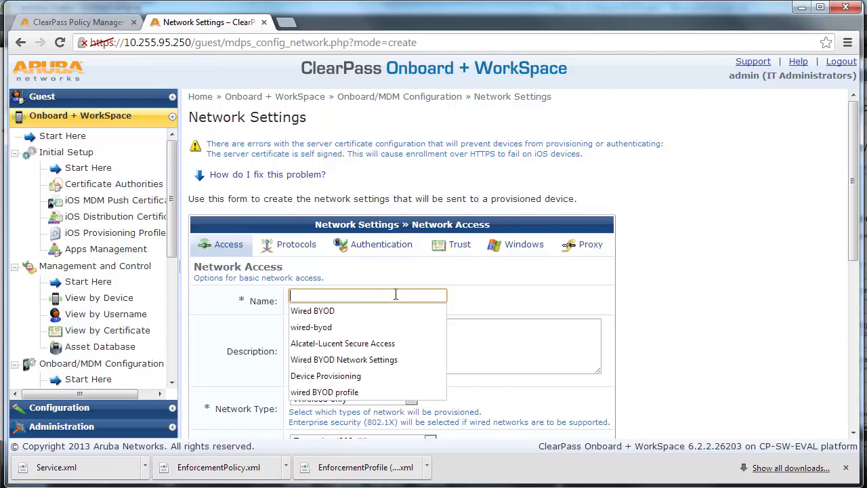
type("Wired BYOD Network Settings")
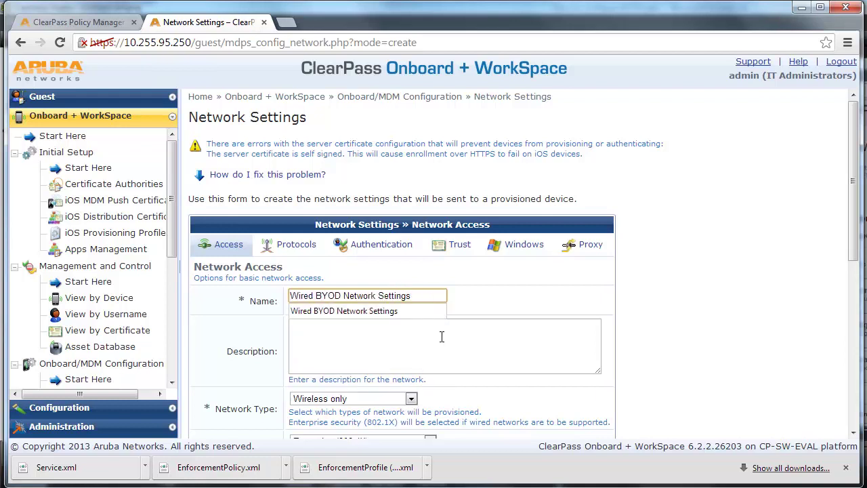
left_click(441, 337)
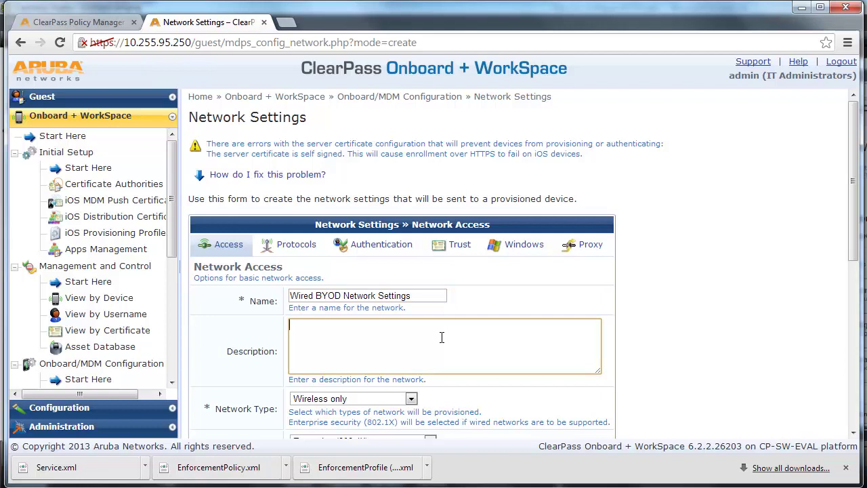
type("Wired BYOD Network Settings")
Step: Set the network type to Wired only and continue to the protocol settings
scroll(441, 338, "down", 1)
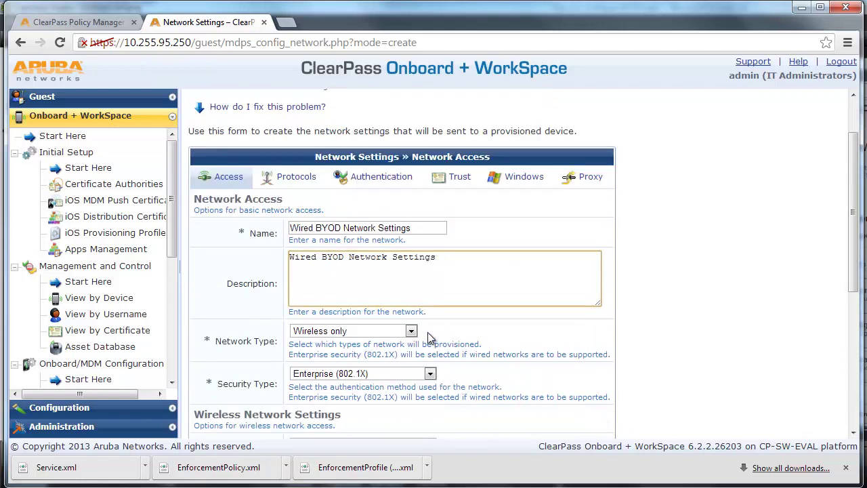
left_click(415, 332)
left_click(415, 332)
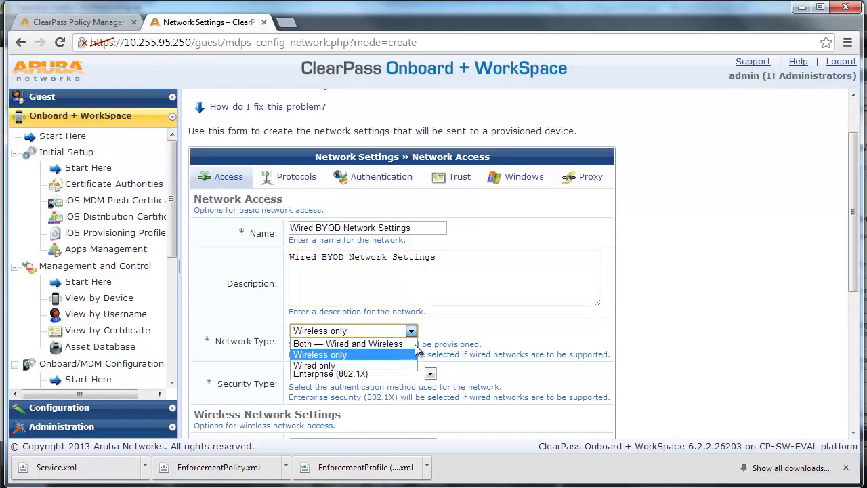
left_click(351, 365)
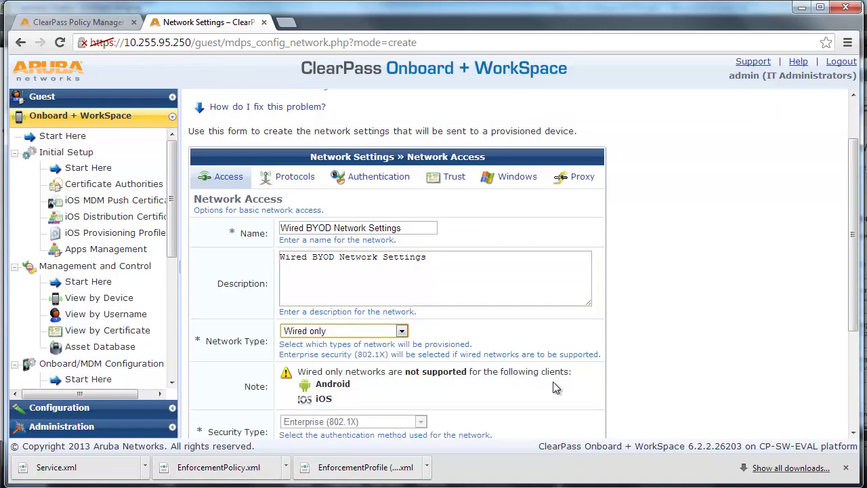
scroll(555, 387, "down", 1)
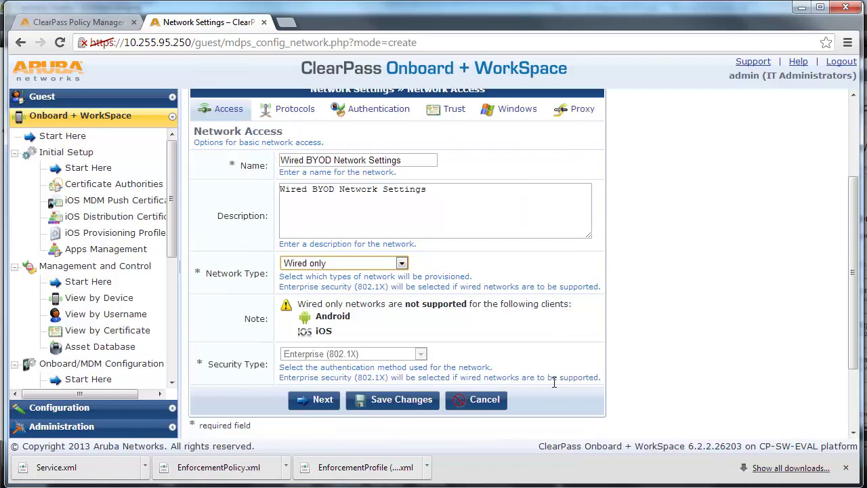
left_click(323, 400)
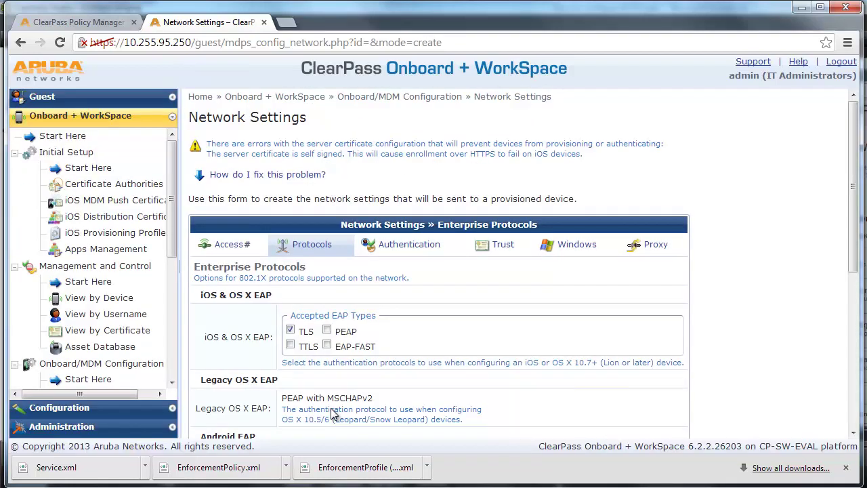
Step: Choose TLS as the EAP protocol for Windows devices
scroll(349, 400, "down", 1)
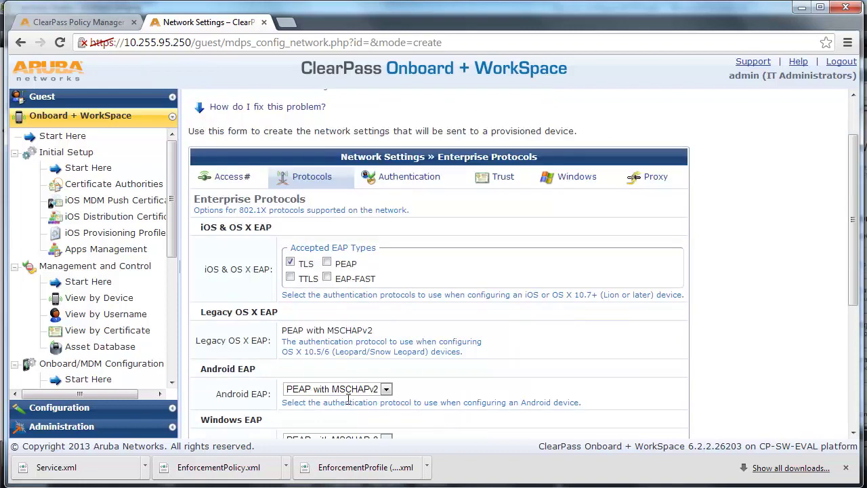
scroll(348, 400, "down", 1)
scroll(348, 403, "down", 1)
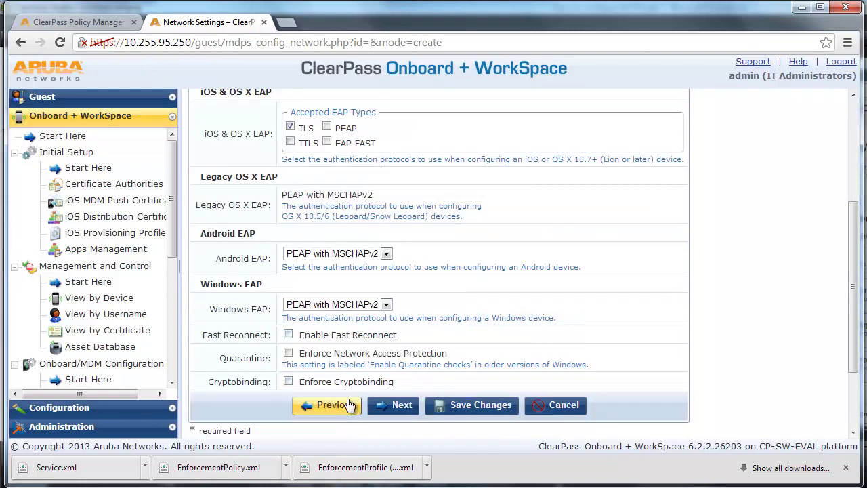
left_click(387, 305)
left_click(386, 305)
left_click(387, 305)
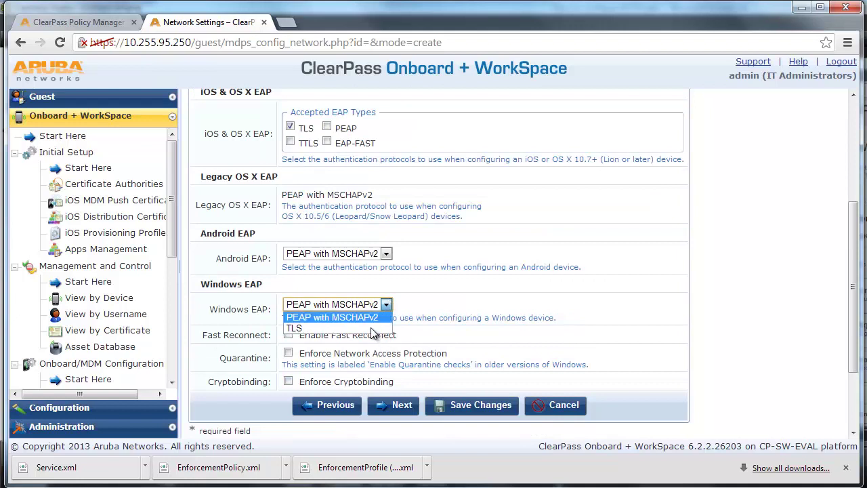
left_click(370, 329)
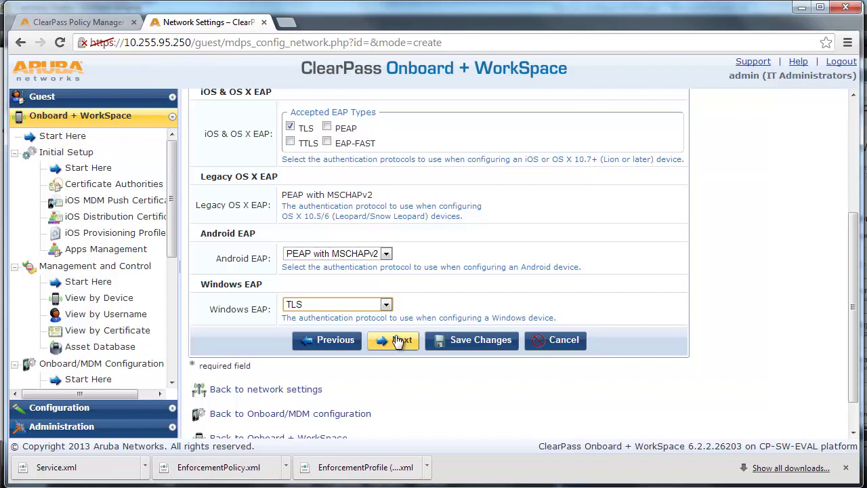
Step: Advance through the authentication, trust and Windows networking settings to the proxy step
left_click(398, 341)
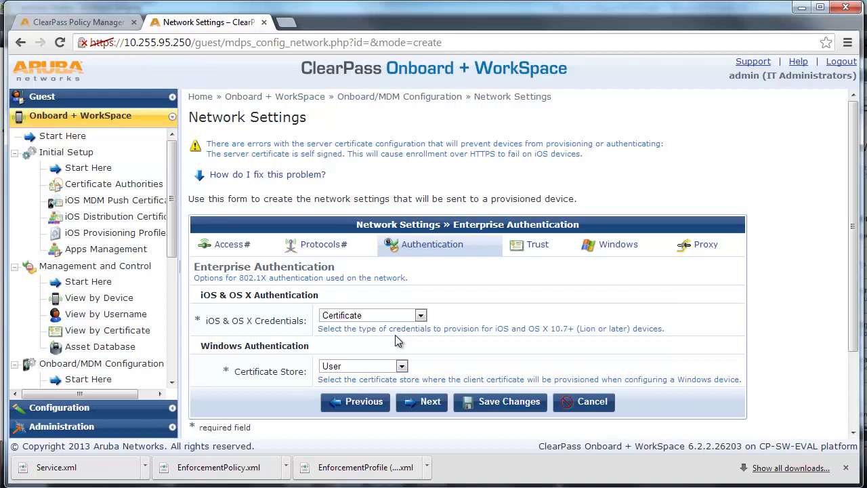
left_click(437, 402)
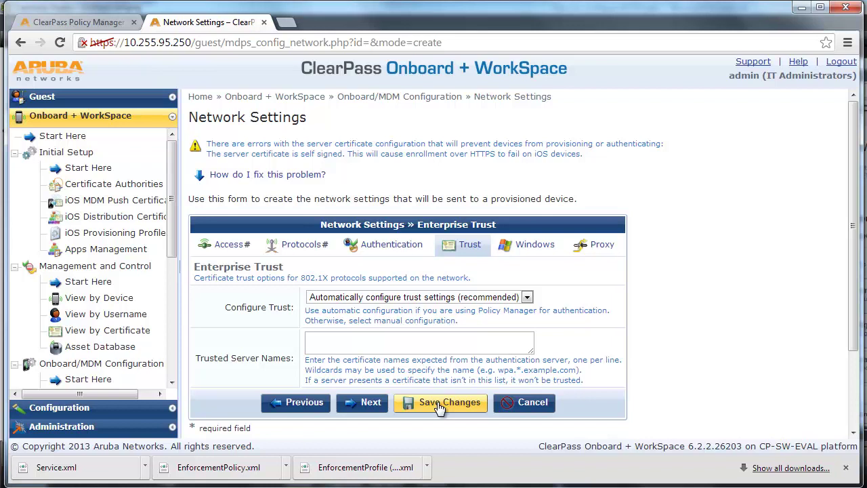
left_click(381, 409)
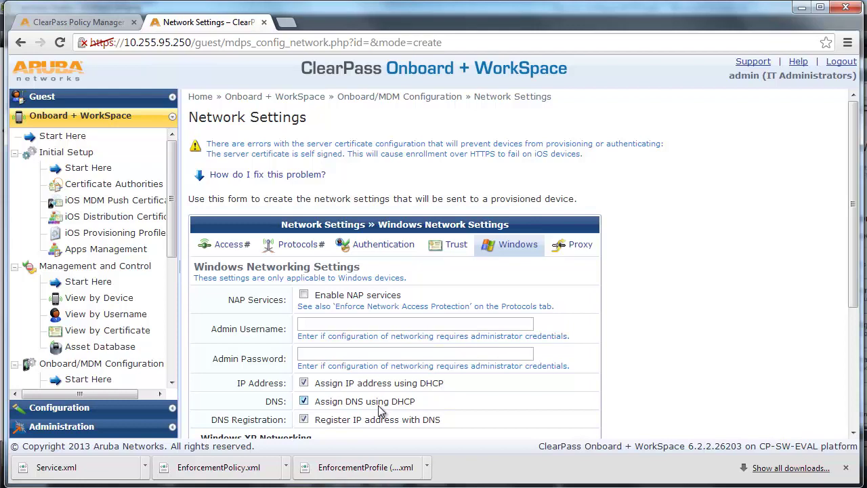
scroll(380, 410, "down", 2)
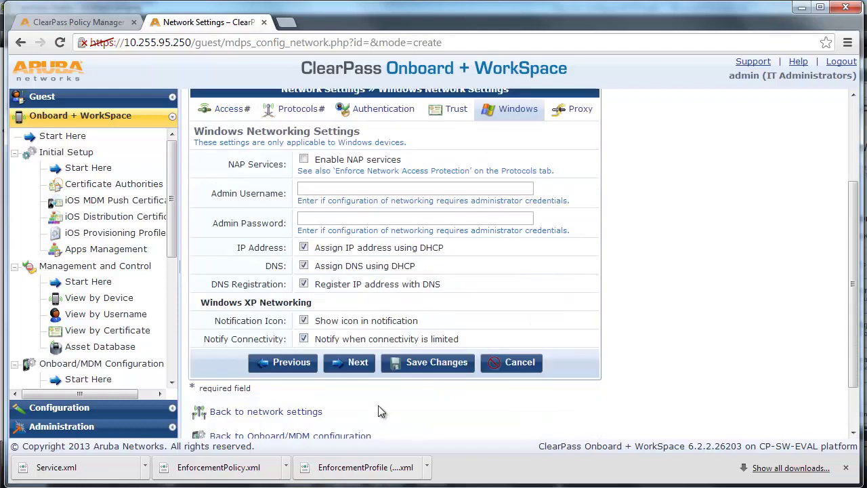
left_click(358, 363)
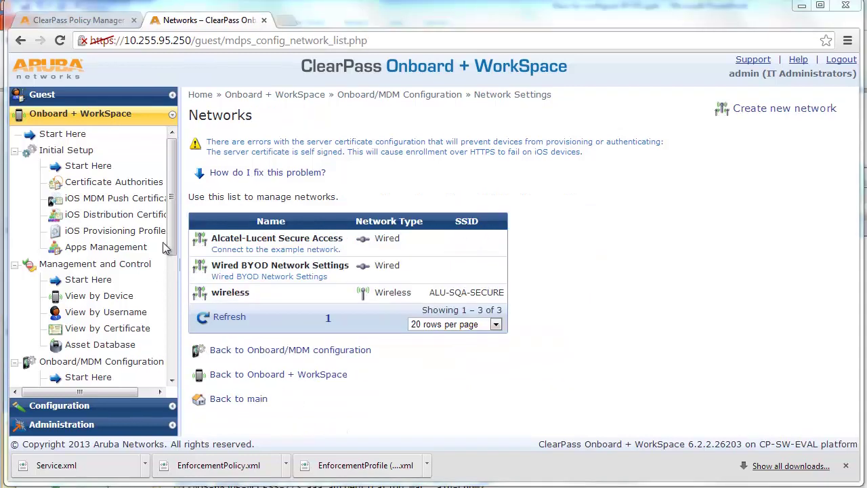
Step: Create a new configuration profile named Wired BYOD profile, with matching description
left_click_drag(170, 238, 172, 366)
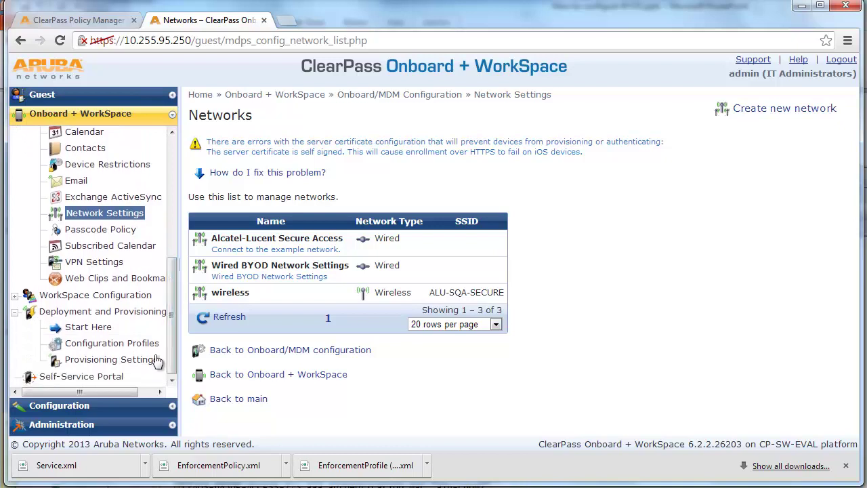
left_click(149, 351)
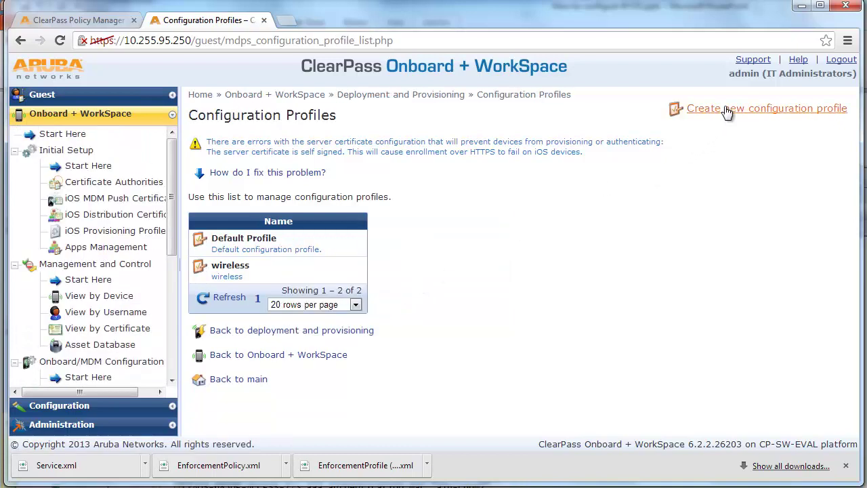
left_click(727, 110)
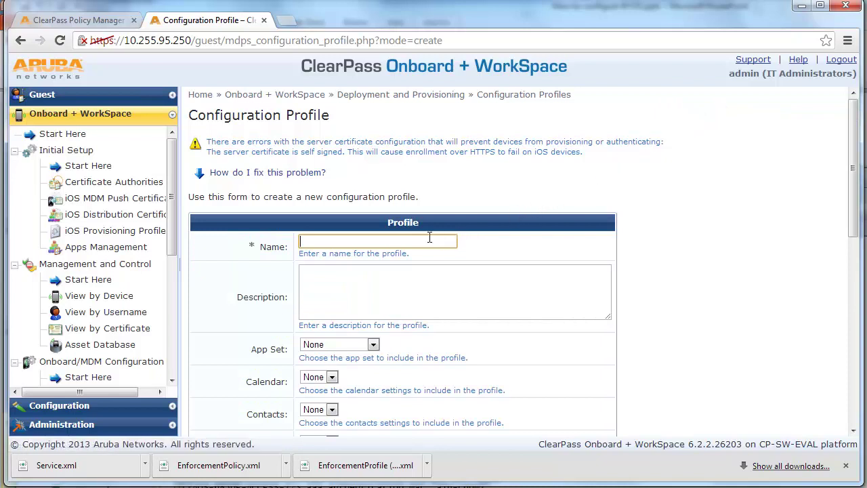
type("Wi")
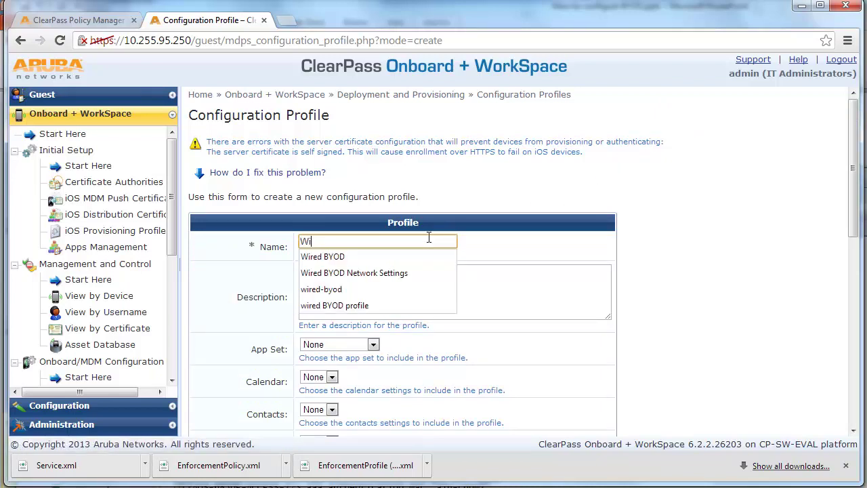
left_click(420, 257)
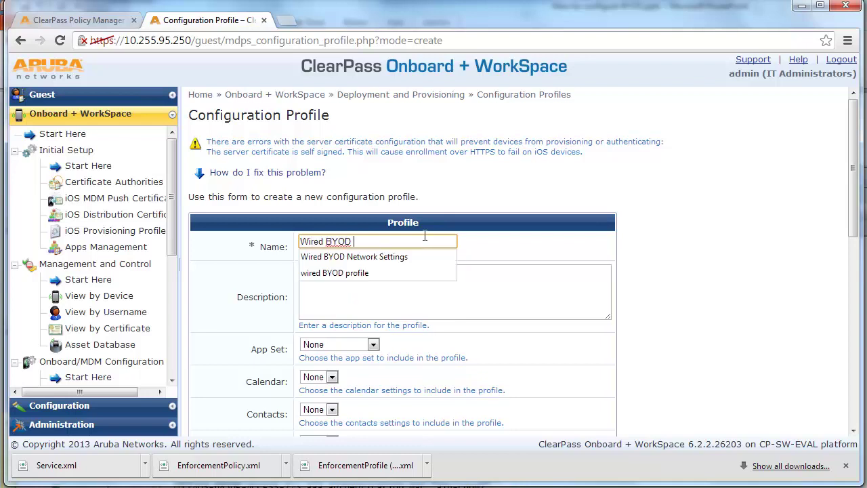
type("prfo")
key("BackSpace")
key("BackSpace")
type("ofile")
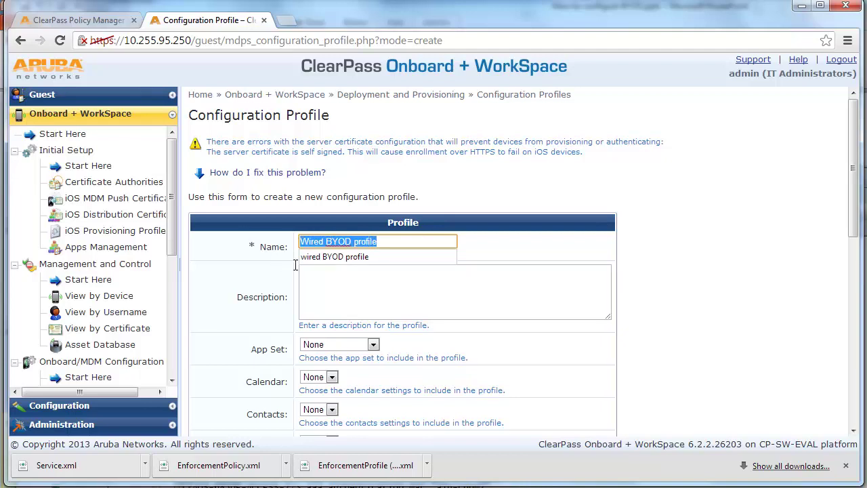
left_click(321, 276)
type("Wired BYOD profile")
Step: Include the Wired BYOD Network Settings network in the profile and save it
scroll(564, 307, "down", 2)
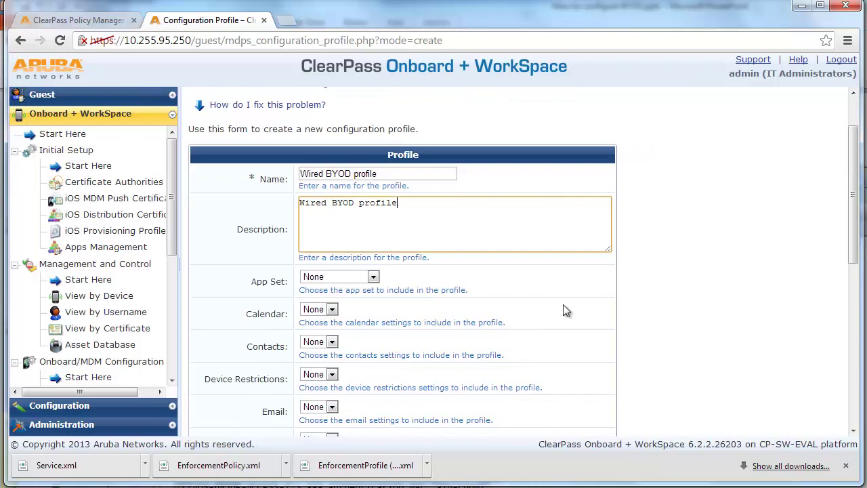
scroll(564, 306, "down", 1)
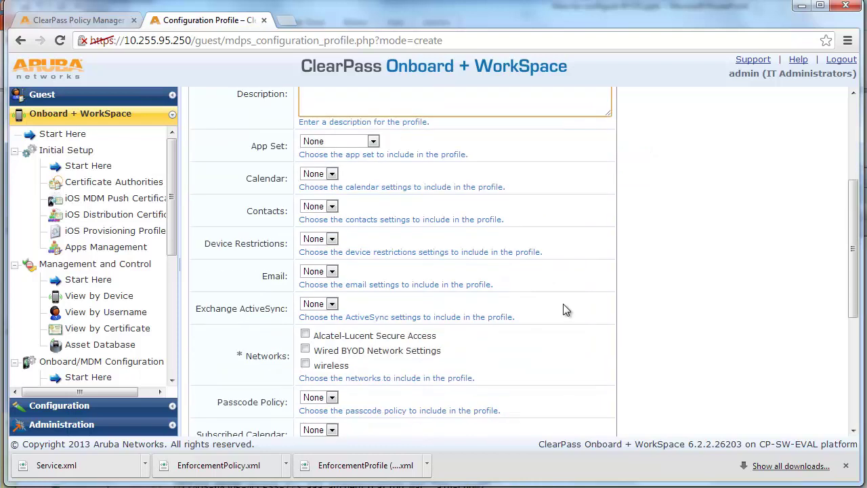
scroll(563, 303, "down", 1)
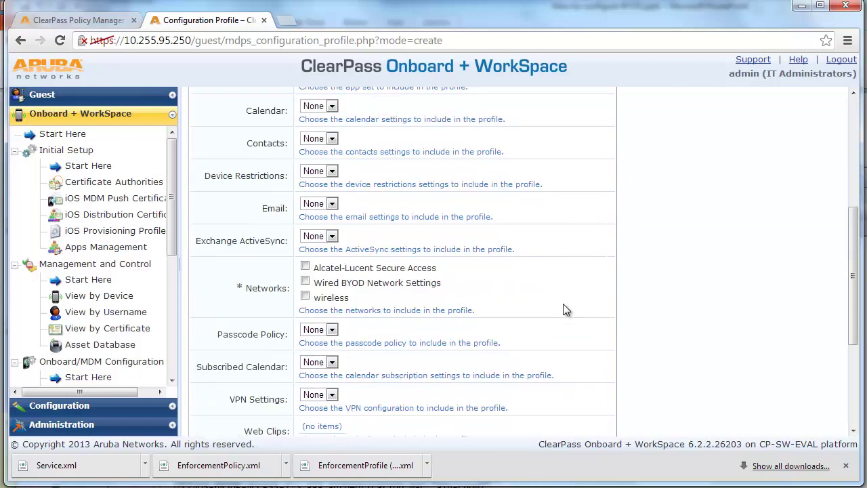
left_click(305, 283)
scroll(693, 339, "down", 1)
left_click(445, 426)
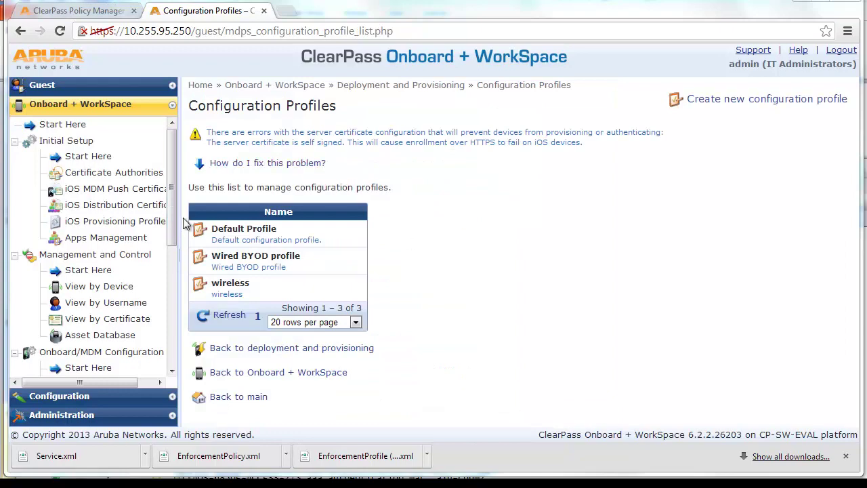
Step: Start provisioning settings named Wired BYOD Provision settings for organization Alcatel-Lucent Enterprise
left_click_drag(169, 203, 168, 339)
left_click(147, 351)
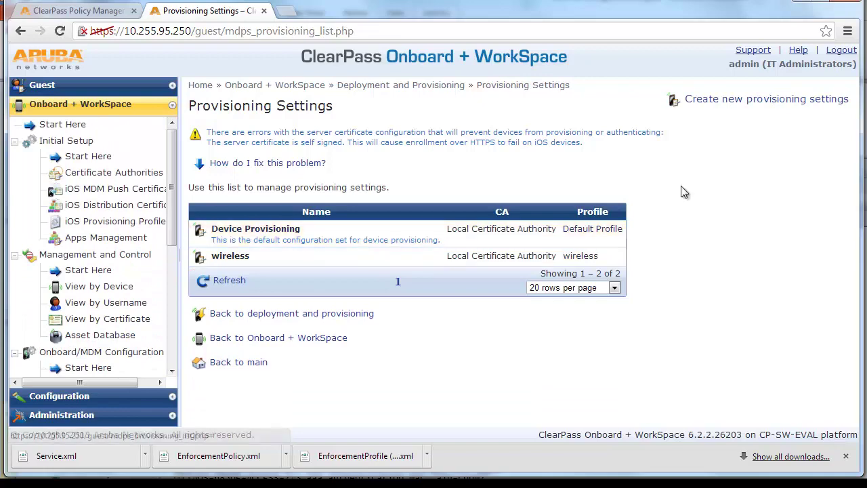
left_click(729, 106)
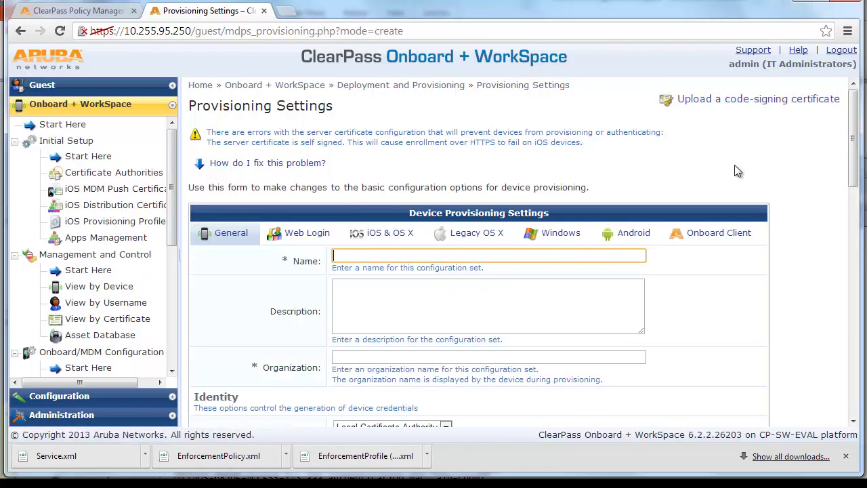
scroll(735, 165, "down", 1)
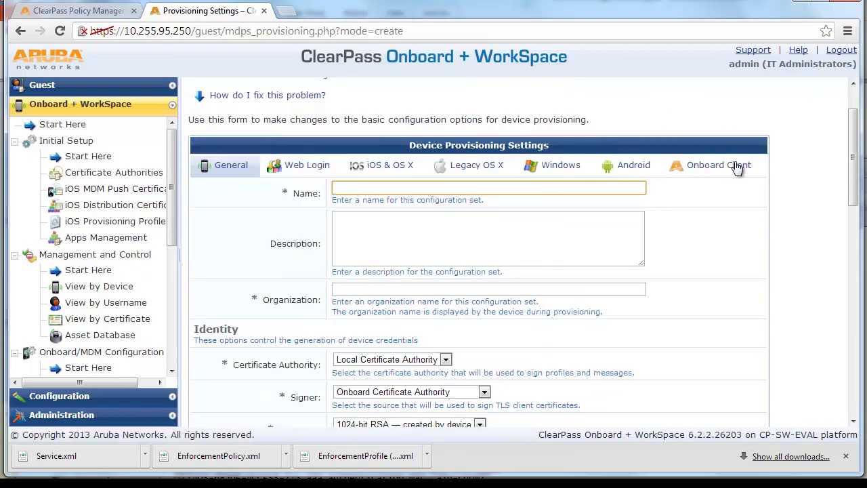
left_click(589, 185)
type("Wired BYOD Provision settings")
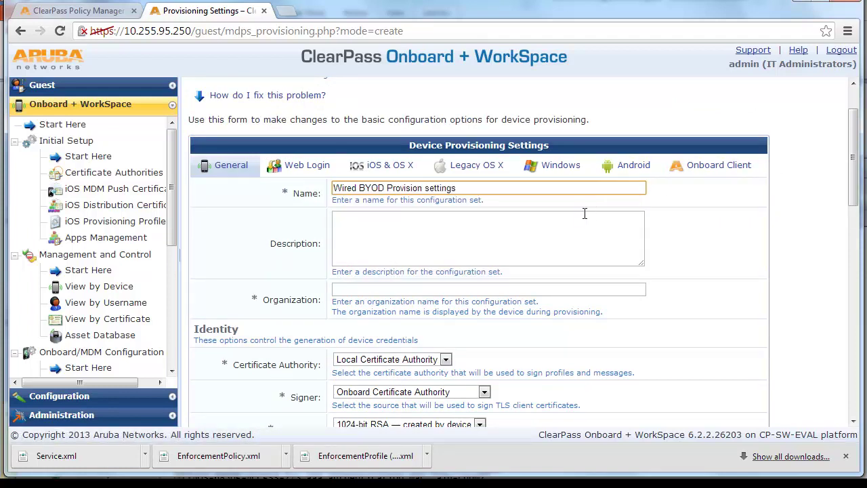
left_click(581, 229)
type("Wired BYOD Provision settings")
left_click(571, 290)
left_click(571, 306)
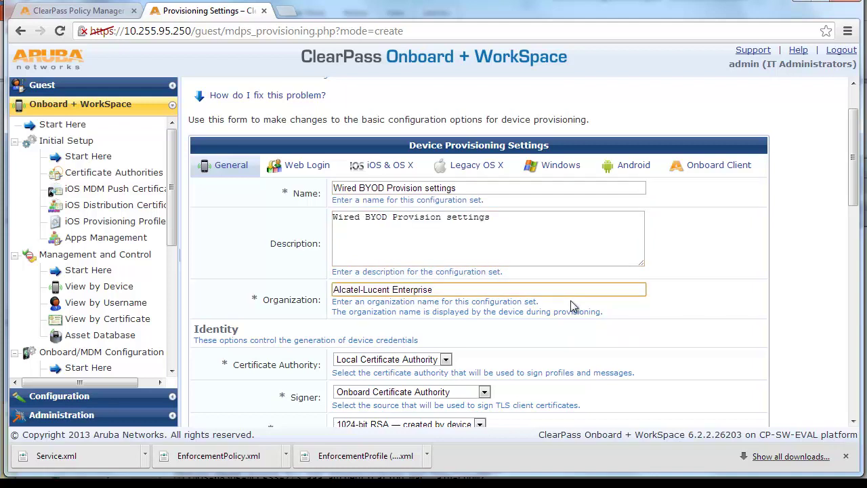
Step: Keep Local Certificate Authority and use 2048-bit RSA keys created by the server
scroll(571, 306, "down", 1)
left_click(447, 292)
left_click(449, 290)
left_click(450, 289)
left_click(450, 290)
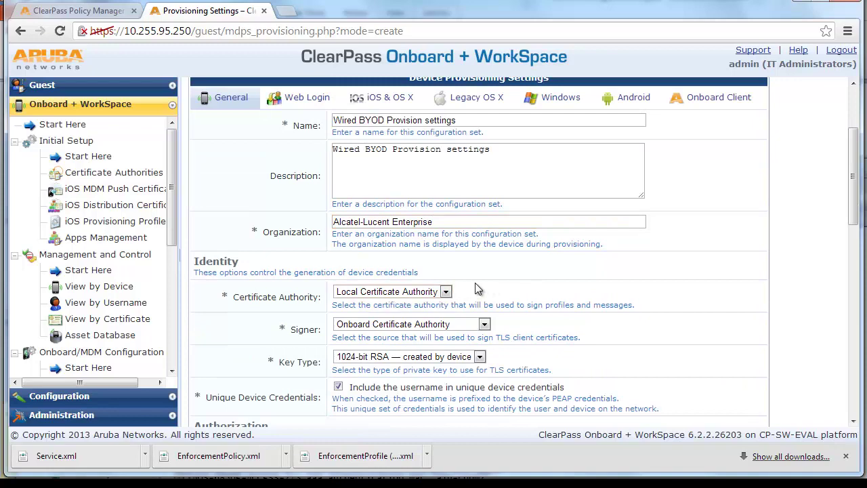
scroll(519, 307, "down", 1)
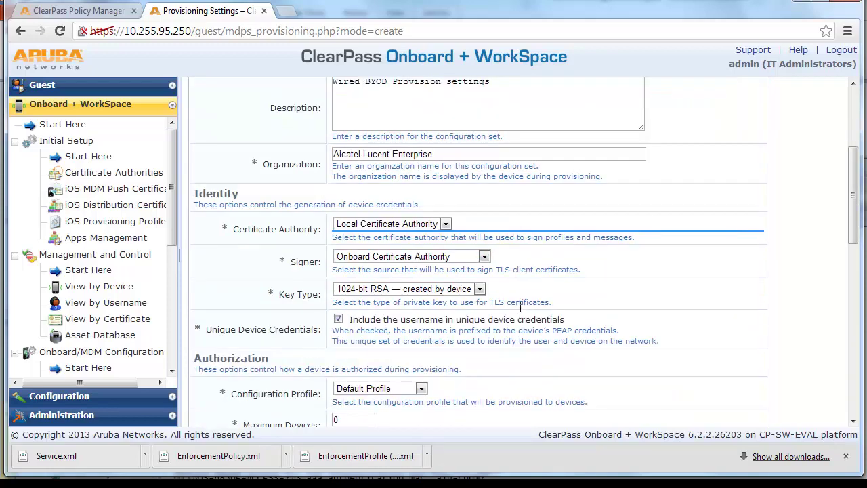
left_click(480, 290)
left_click(480, 290)
left_click(479, 290)
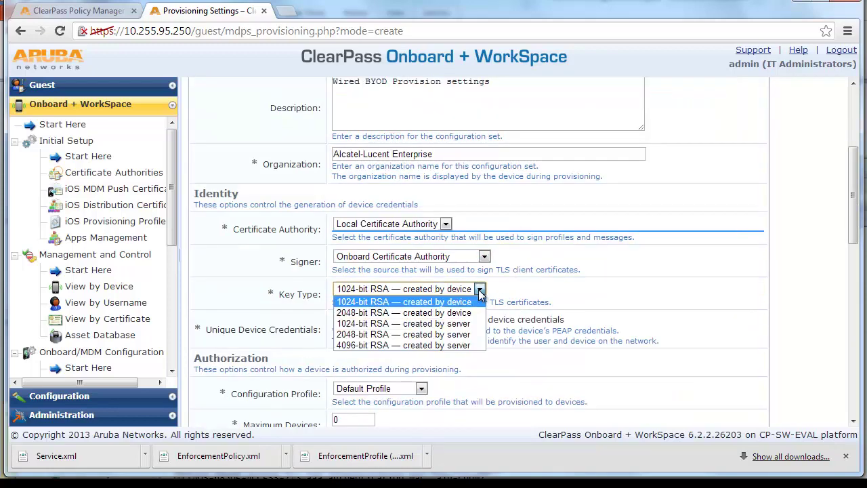
left_click(467, 335)
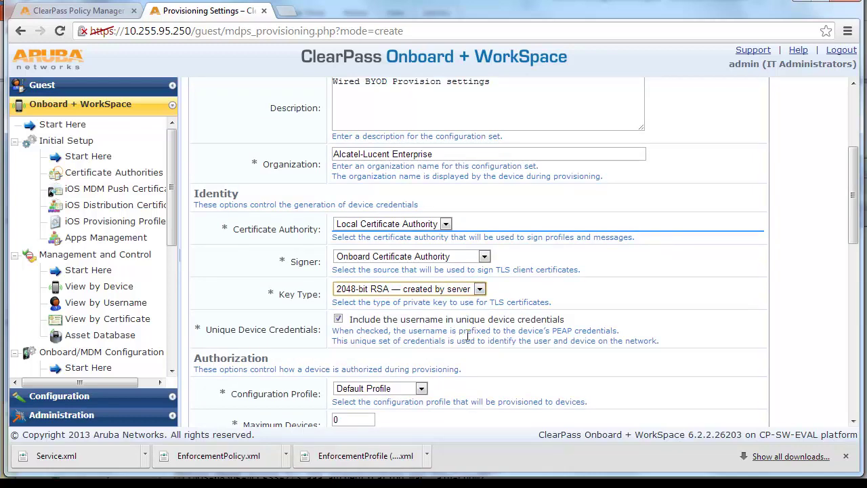
Step: Select Wired BYOD profile as the configuration profile and continue to web login settings
scroll(591, 347, "down", 1)
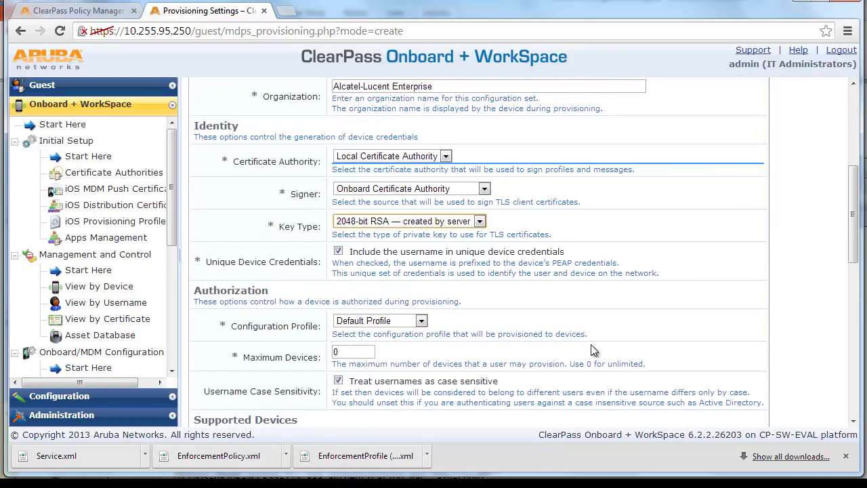
scroll(591, 351, "down", 1)
left_click(422, 255)
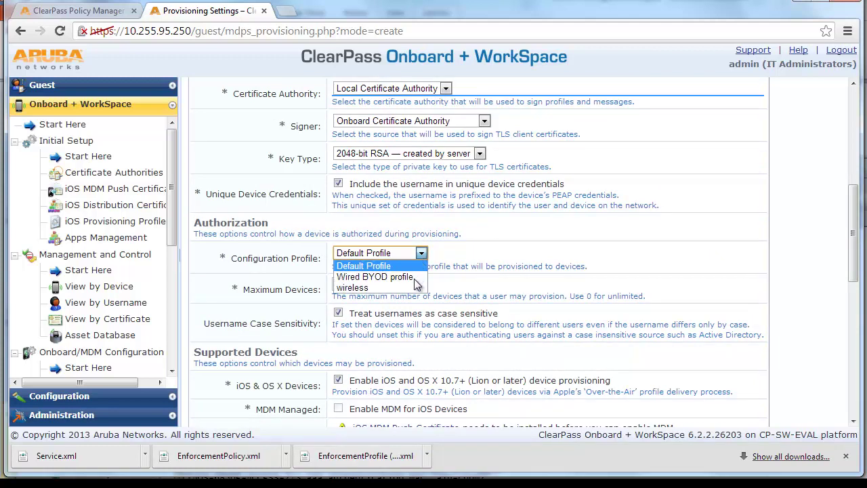
left_click(406, 278)
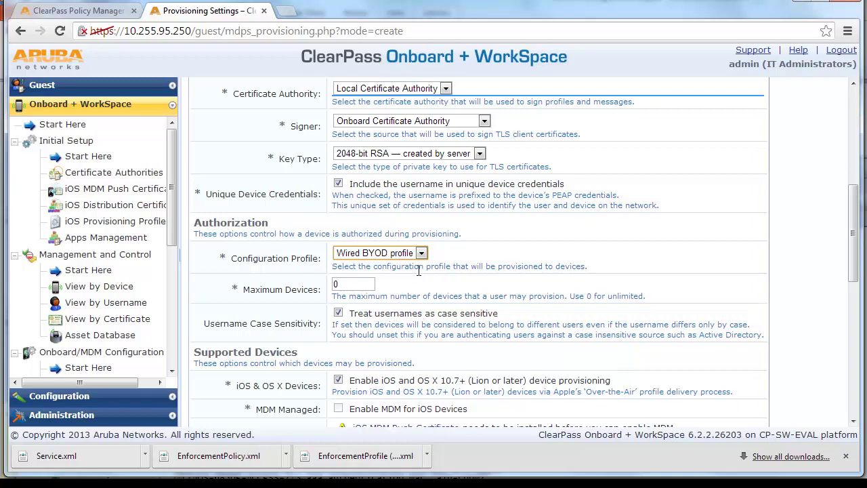
scroll(457, 284, "down", 2)
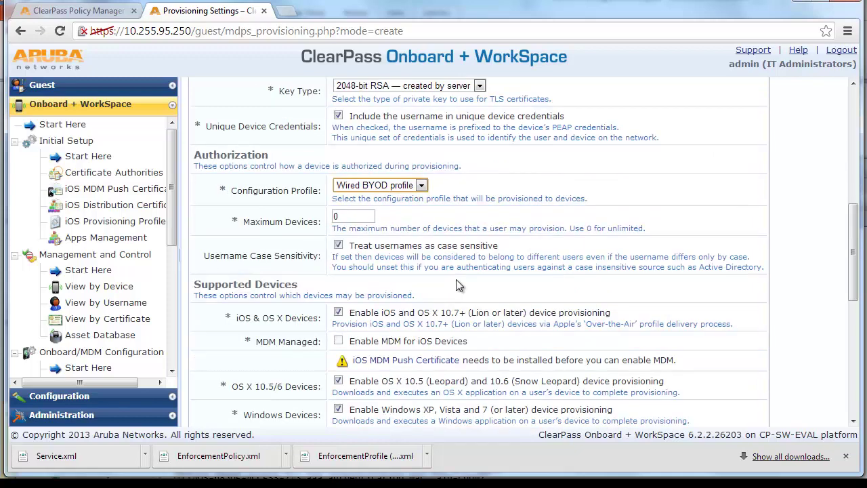
scroll(456, 285, "down", 10)
left_click(400, 287)
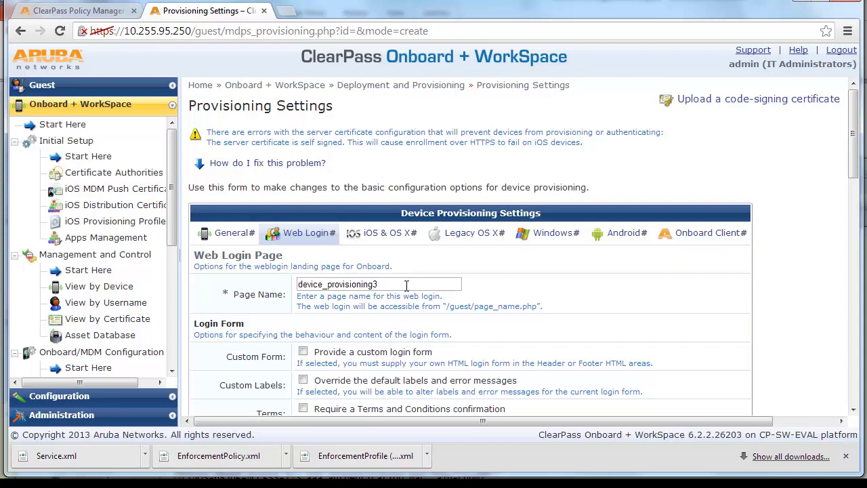
Step: Replace the page name device_provisioning3 with wired-byod
left_click_drag(407, 285, 291, 287)
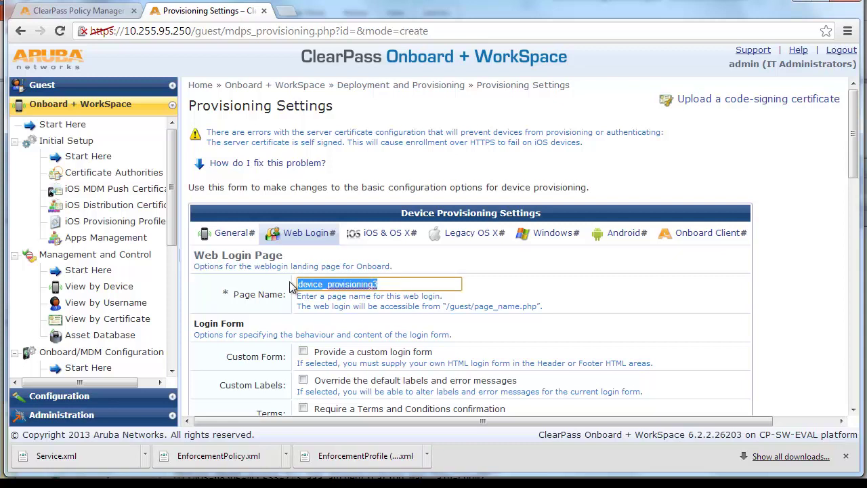
type("wired")
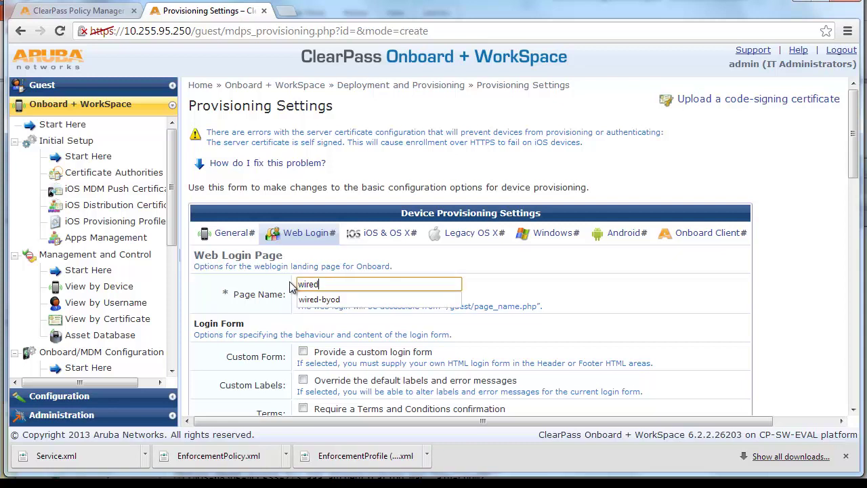
key("Down")
key("Return")
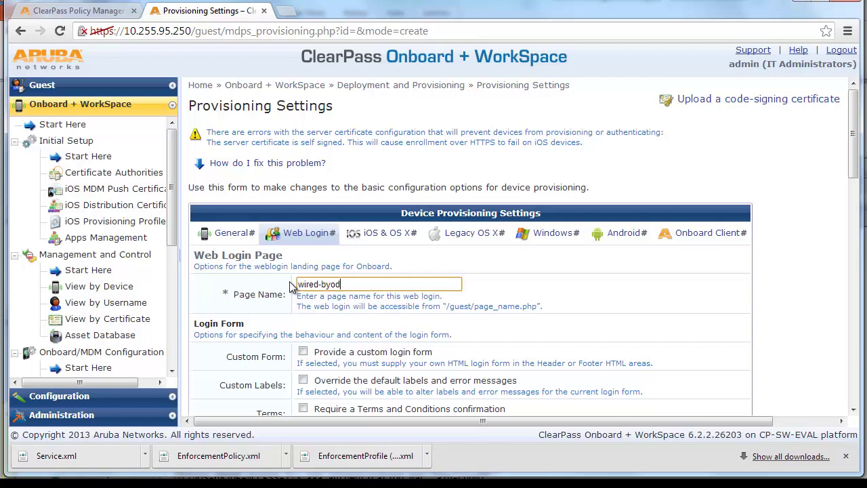
Step: Advance through iOS & OS X and Legacy OS X settings to the Android tab
scroll(608, 349, "down", 1)
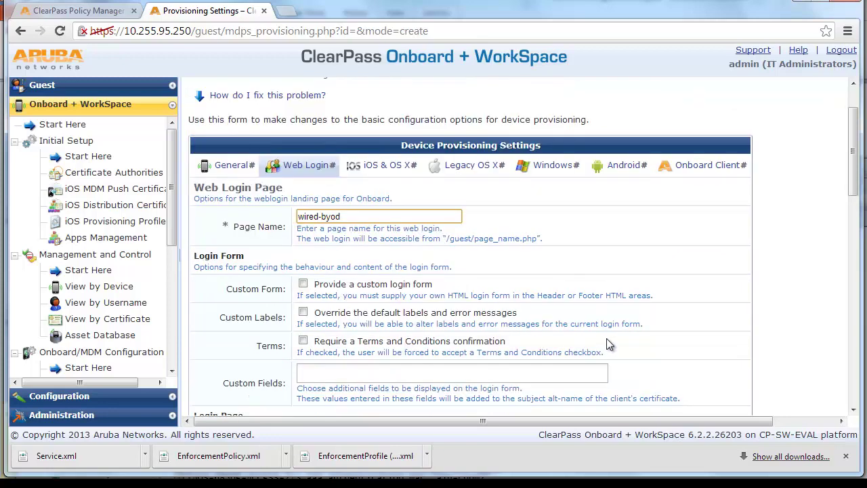
scroll(606, 344, "down", 10)
left_click(432, 372)
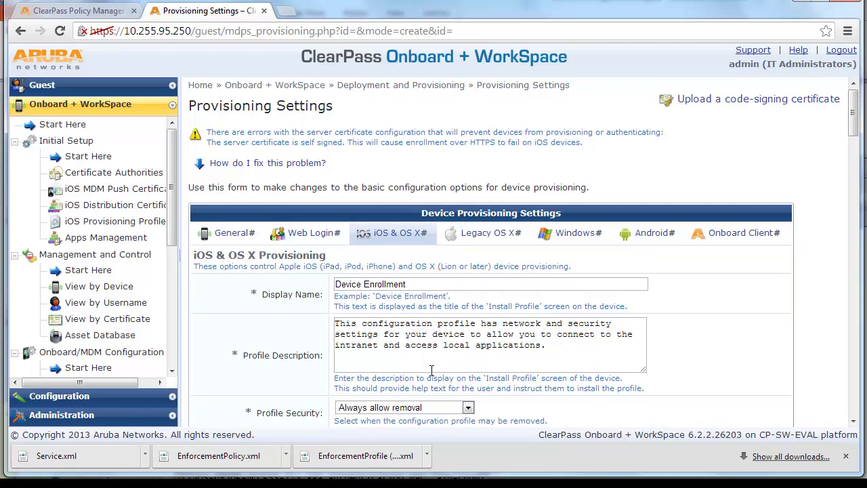
scroll(434, 369, "down", 1)
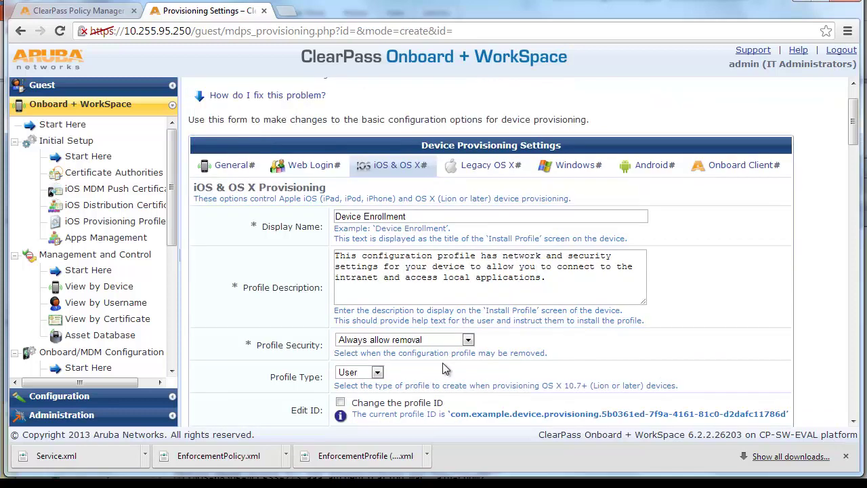
scroll(446, 368, "down", 10)
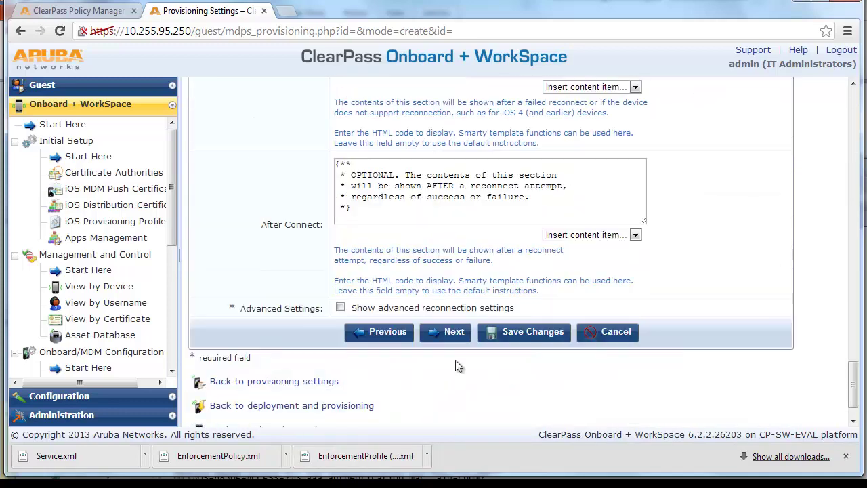
left_click(451, 332)
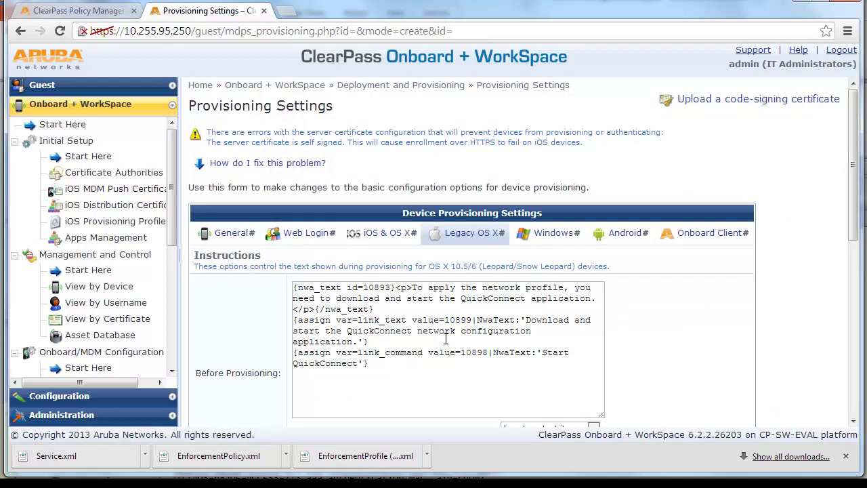
scroll(445, 338, "down", 10)
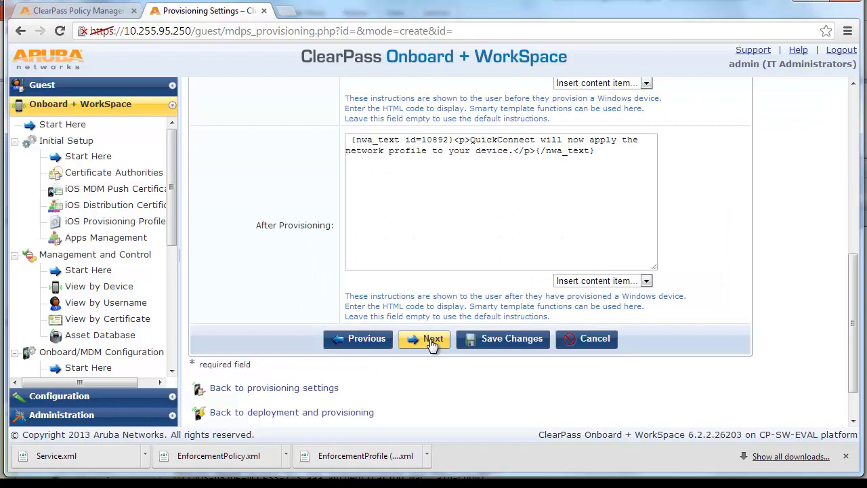
left_click(431, 340)
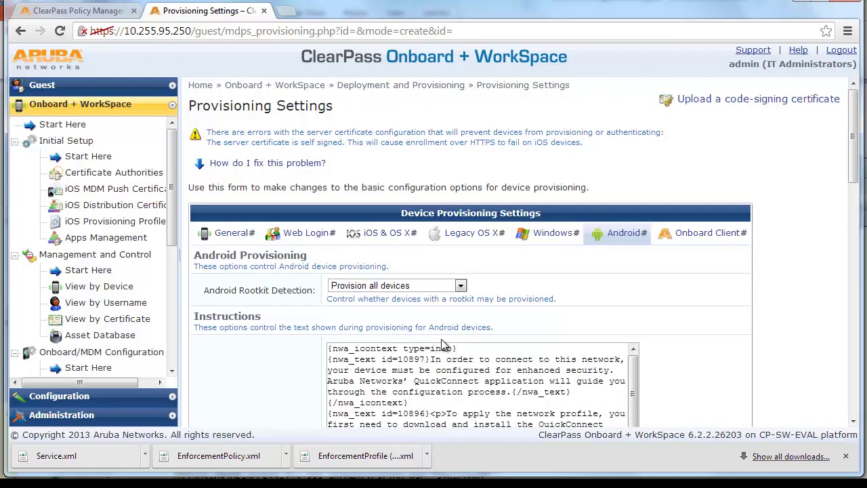
Step: On Onboard Client, provision via 10.255.95.250 (Management Port) with certificate validation set to No
left_click(683, 236)
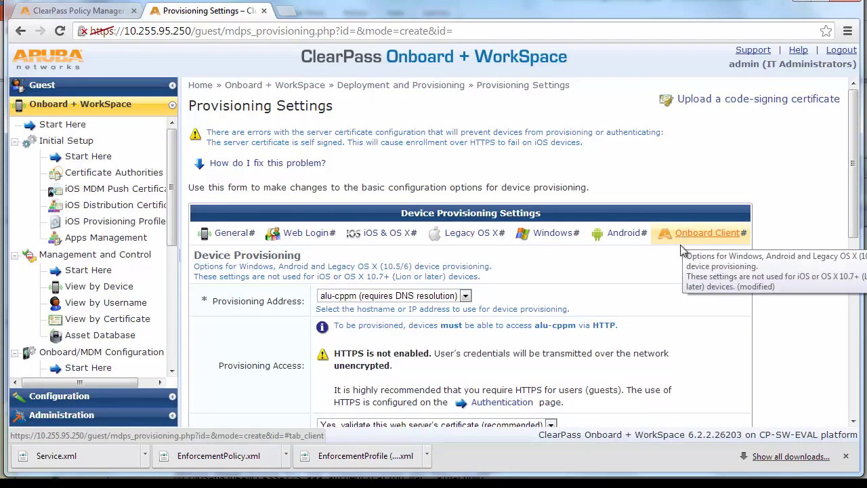
scroll(675, 268, "down", 2)
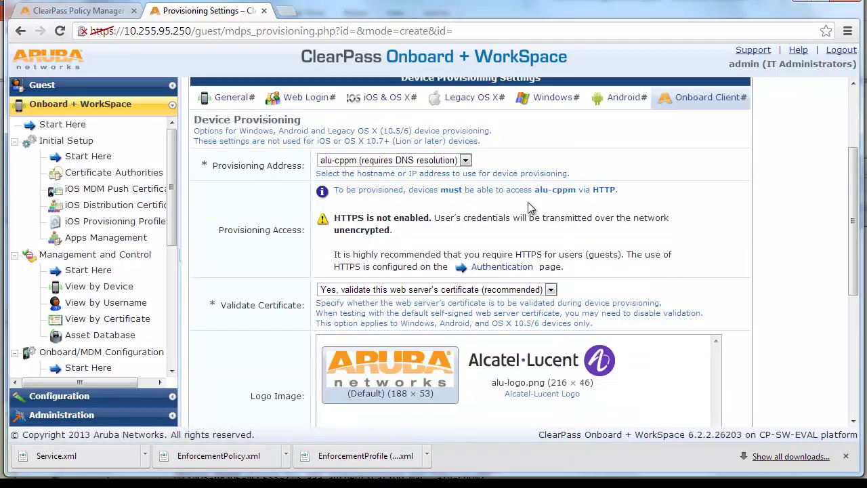
left_click(466, 161)
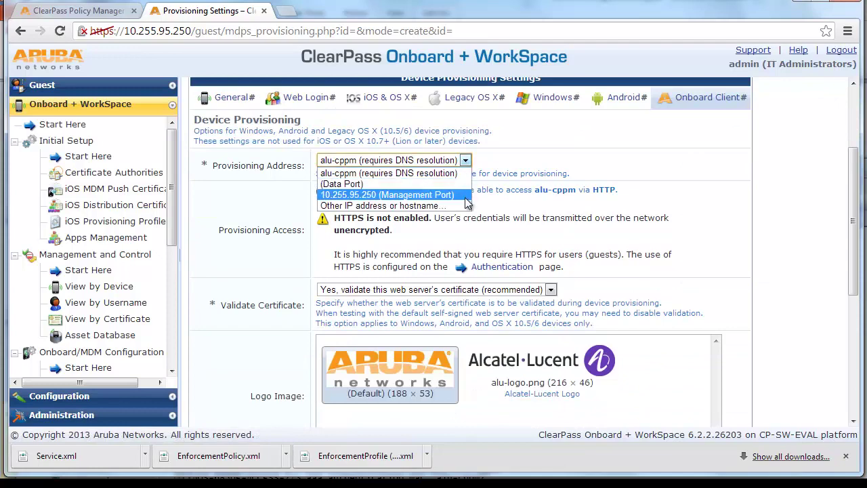
left_click(463, 195)
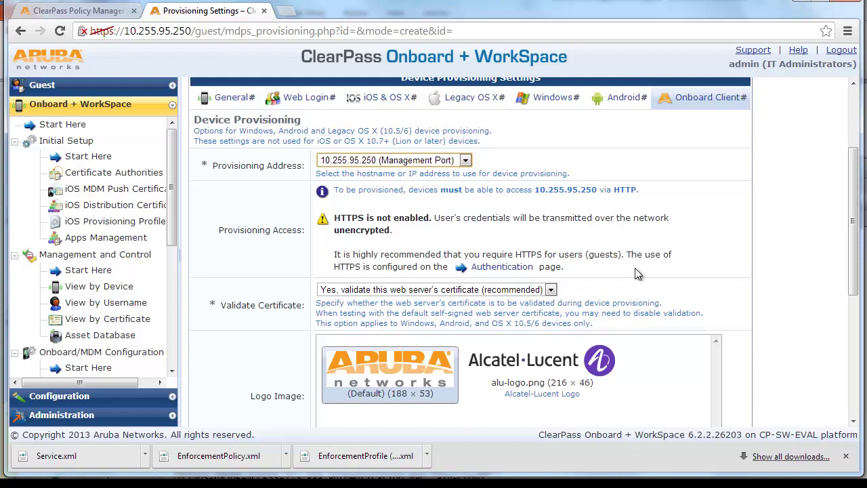
scroll(637, 273, "down", 1)
left_click(551, 222)
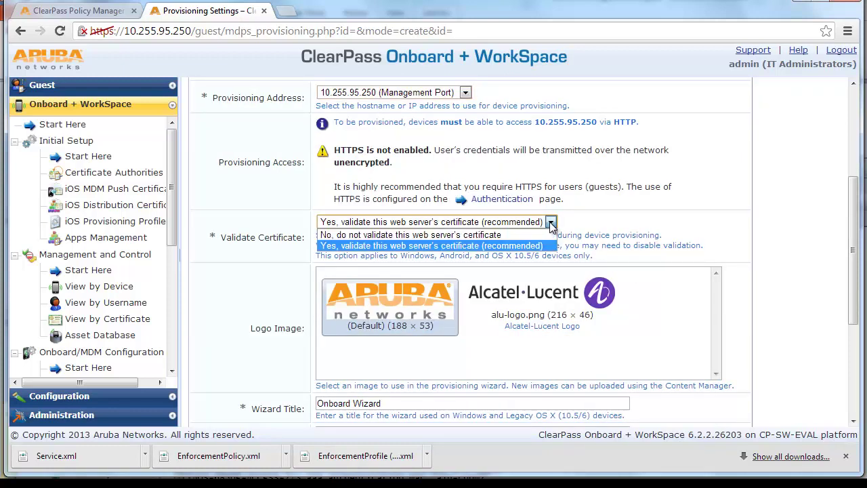
left_click(535, 235)
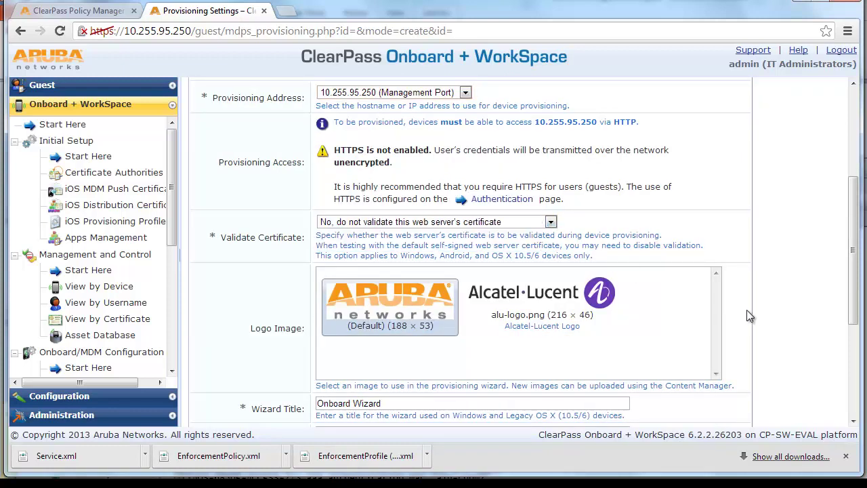
Step: Select the Alcatel-Lucent logo for the wizard and save the provisioning settings
scroll(754, 317, "down", 1)
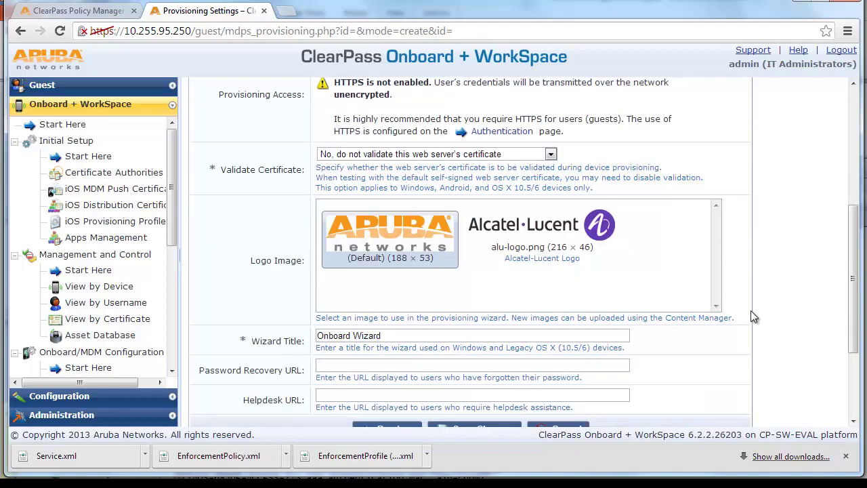
left_click(597, 247)
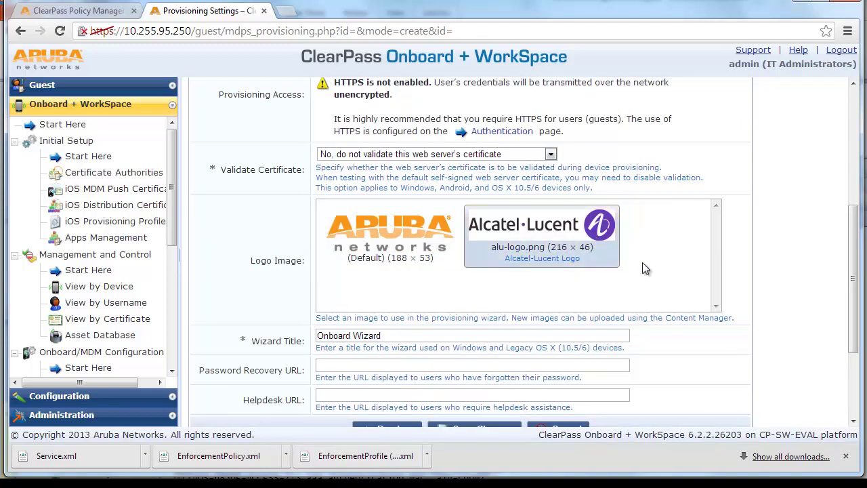
scroll(690, 285, "down", 1)
left_click(478, 361)
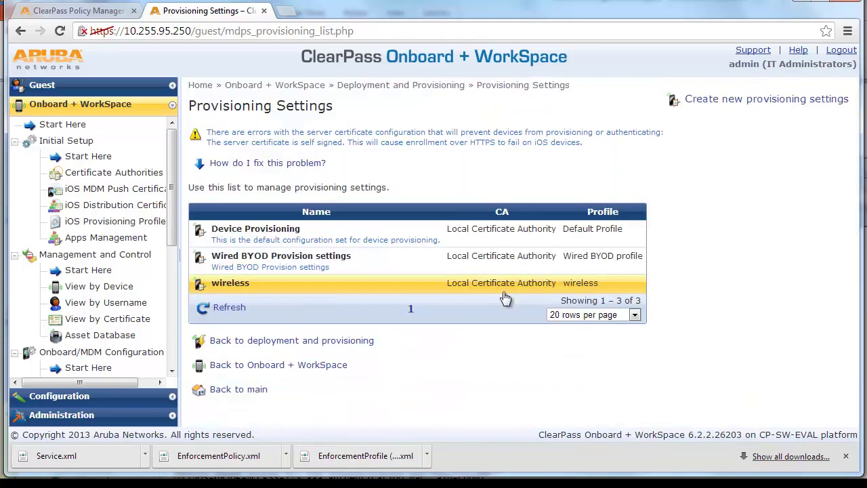
Step: Test the Wired BYOD Provision settings login page, close the test tab, and open Web Logins
left_click(502, 271)
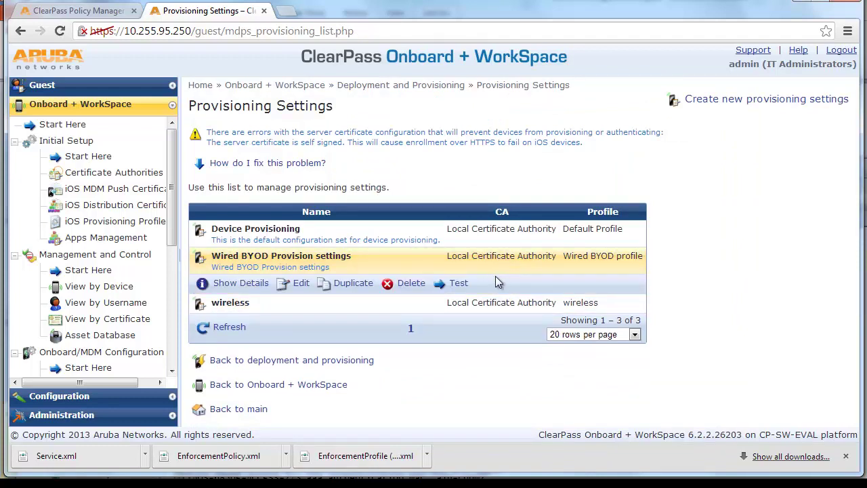
left_click(460, 284)
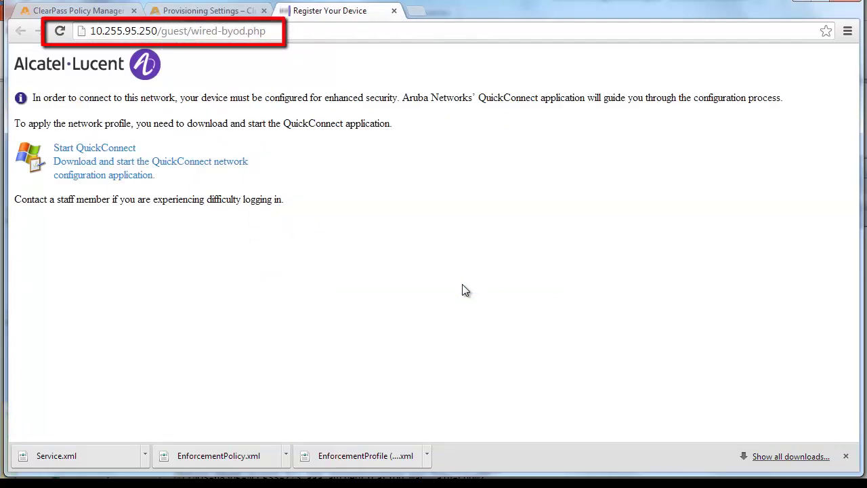
key("ctrl+w")
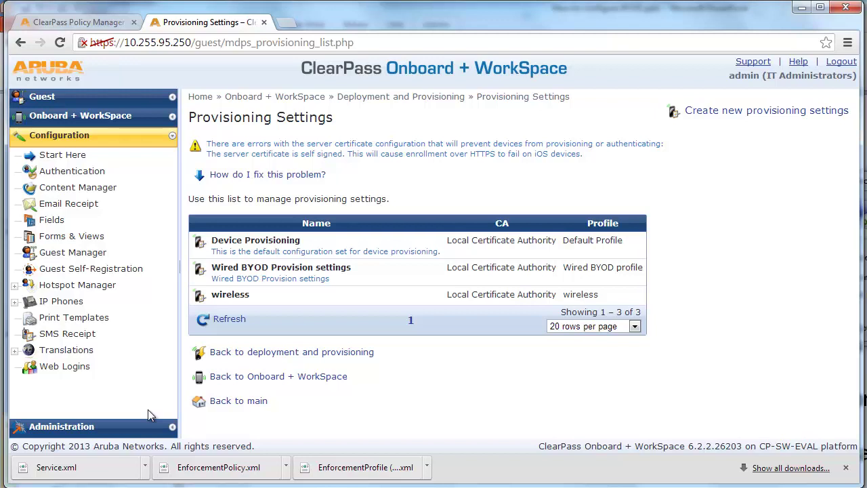
left_click(80, 368)
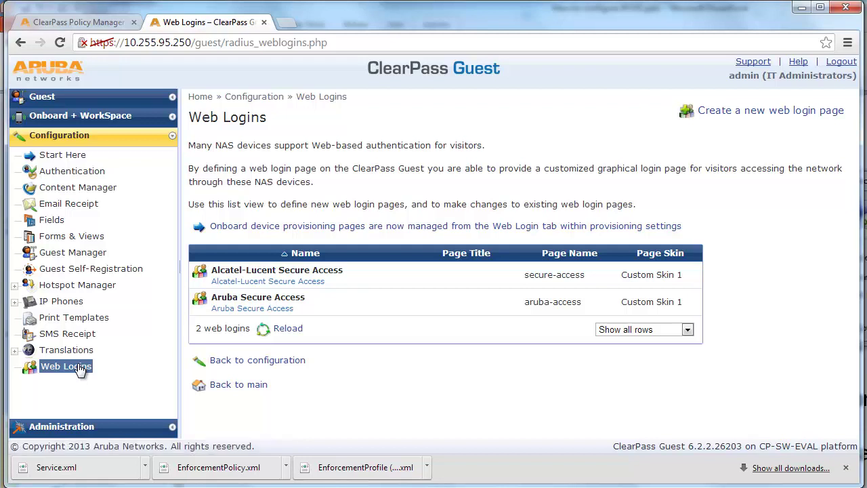
Step: Open the Alcatel-Lucent Secure Access web login for editing and scroll to its footer
left_click(415, 286)
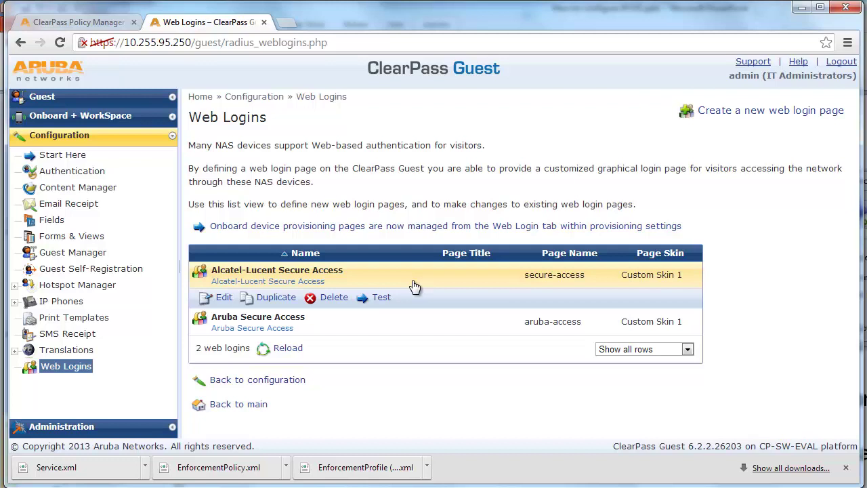
left_click(223, 299)
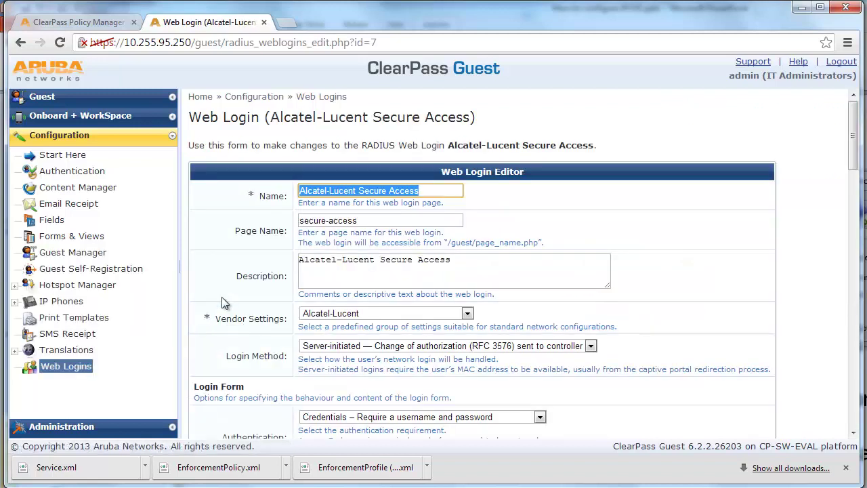
scroll(222, 296, "down", 2)
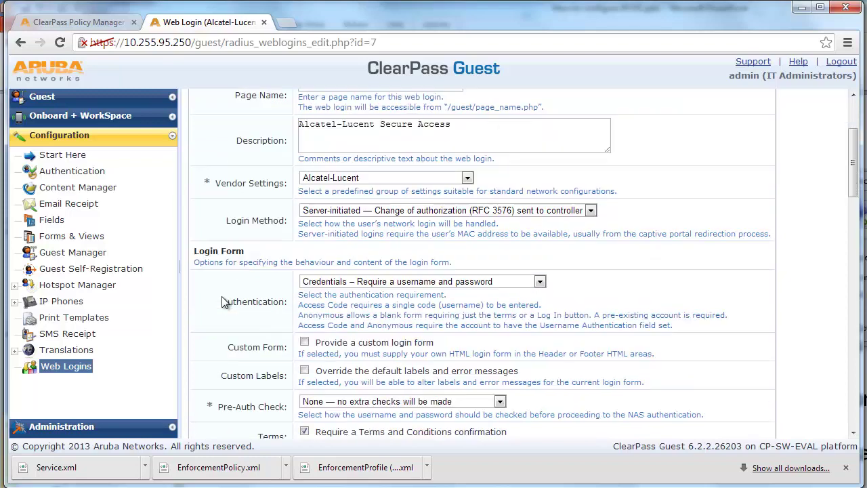
scroll(224, 302, "down", 4)
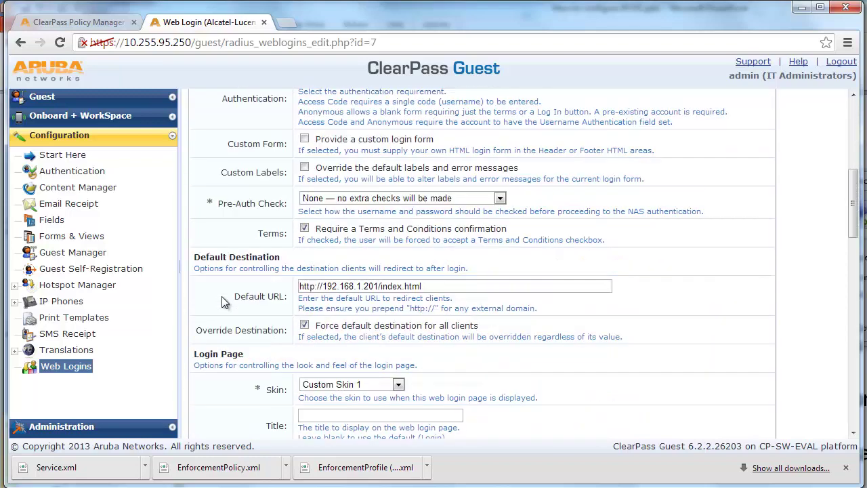
scroll(223, 296, "down", 3)
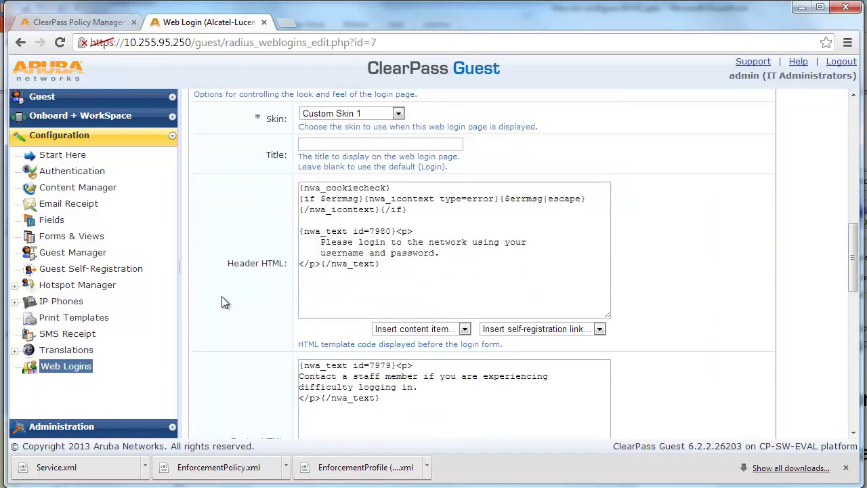
scroll(222, 296, "down", 2)
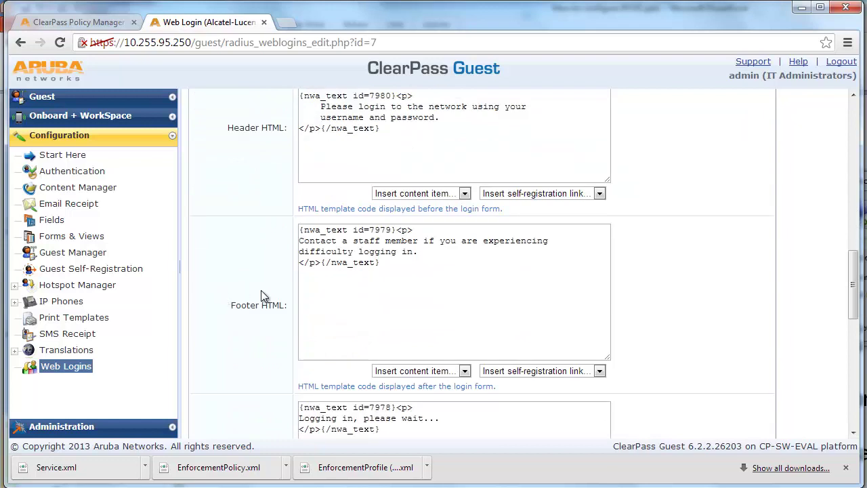
Step: Paste the 'Click Here' wired-byod.php registration link into the Footer HTML, then save and reload
double_click(381, 300)
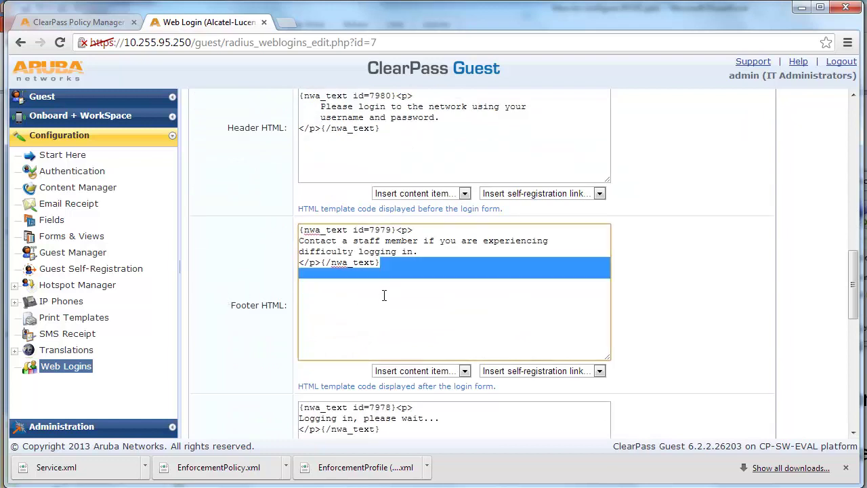
left_click(392, 286)
key("Return")
type("<p> To register your personal device please <a href=\"wired-byod.php\">Click Here</a>")
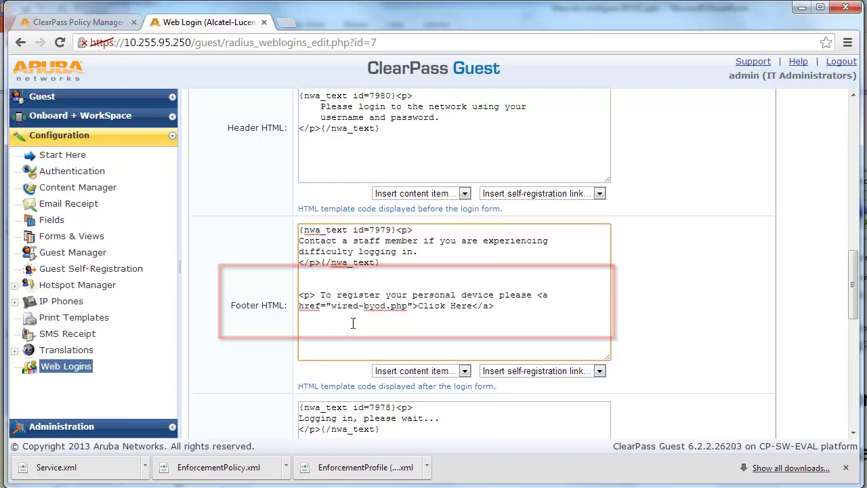
scroll(366, 329, "down", 10)
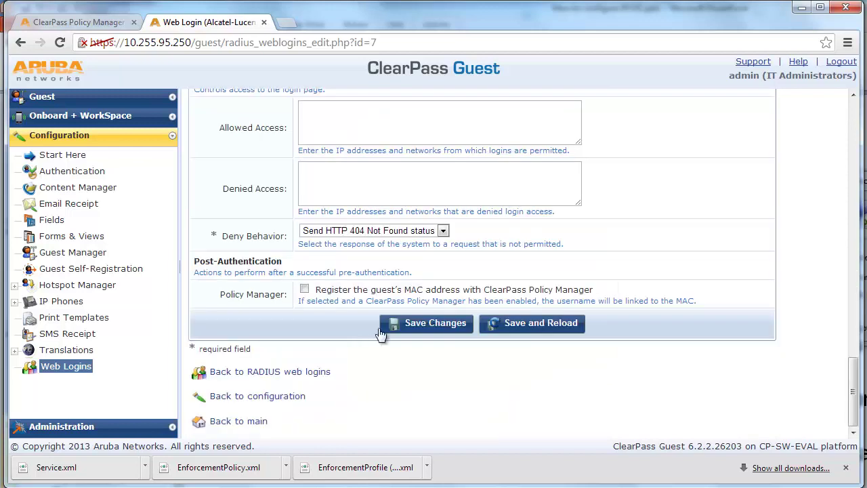
left_click(517, 325)
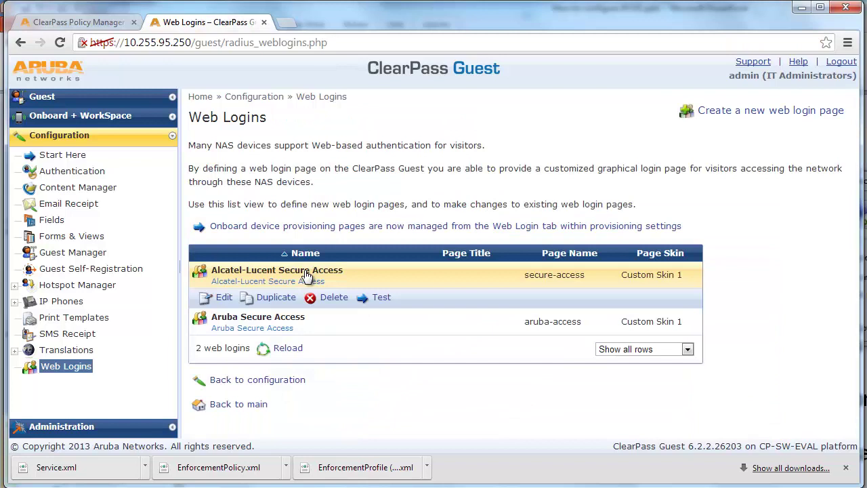
Step: Test the Alcatel-Lucent login page and follow its Click Here link to wired-byod.php
left_click(382, 301)
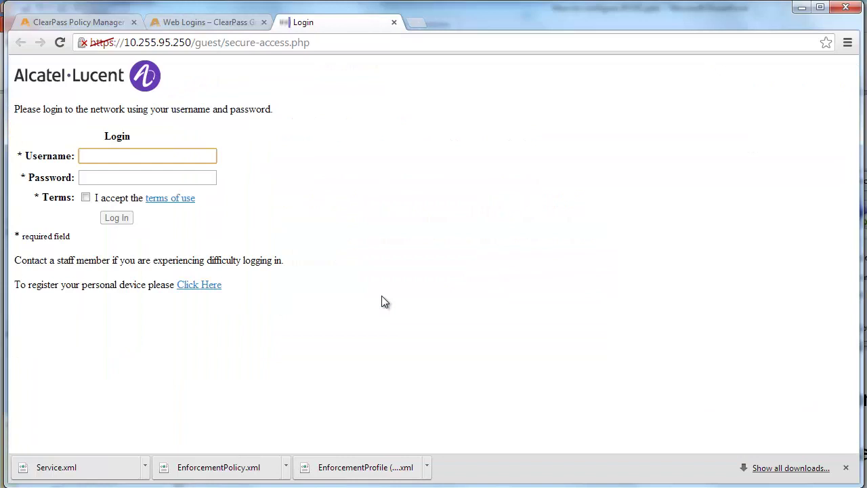
left_click(215, 287)
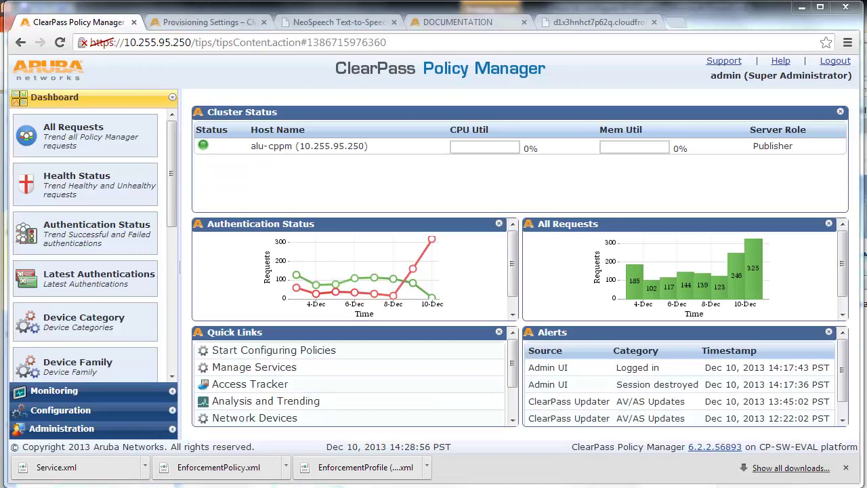
left_click(143, 412)
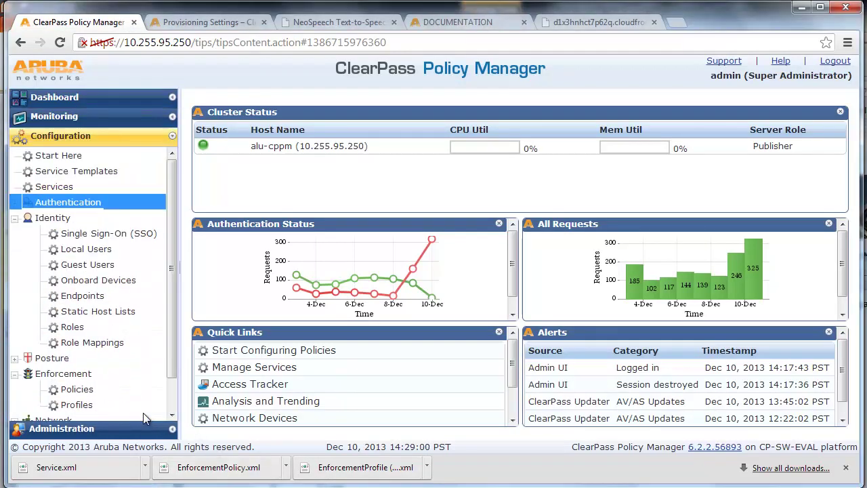
scroll(129, 403, "down", 1)
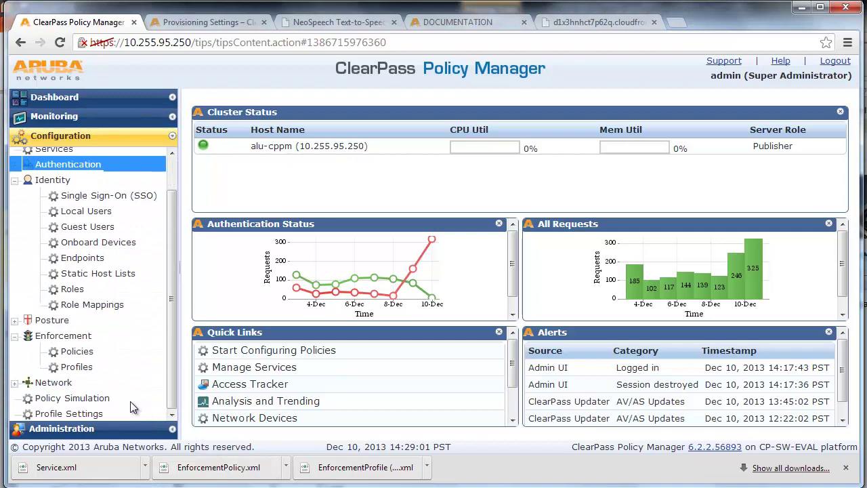
left_click(91, 371)
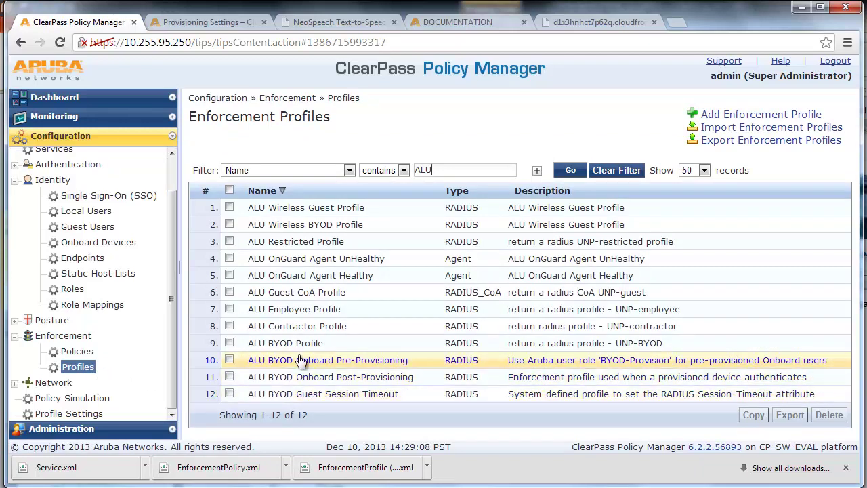
left_click(337, 242)
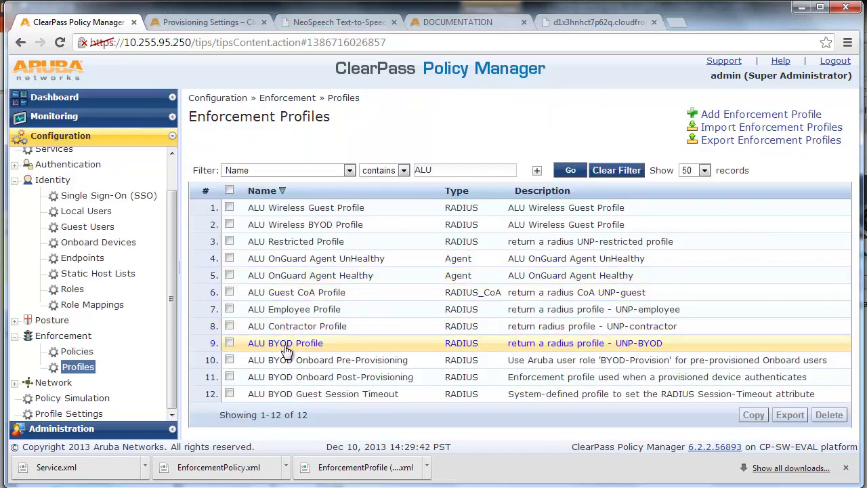
left_click(287, 346)
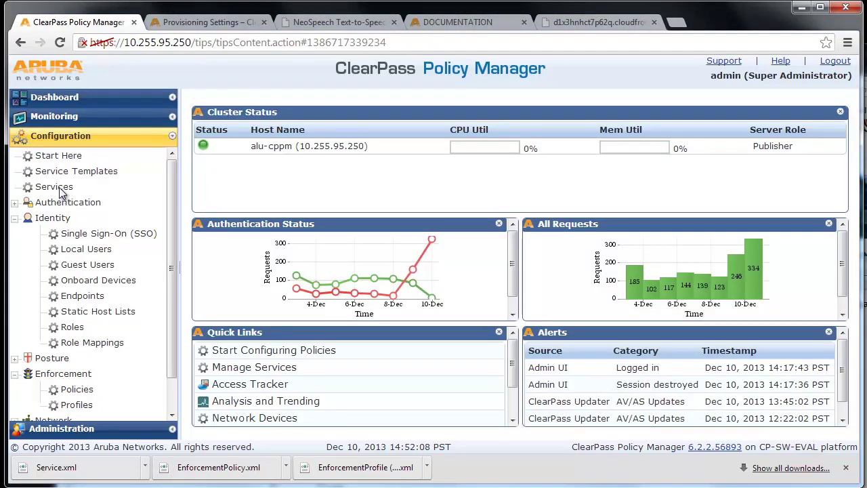
Step: Open ALU Wired MAC Authentication Service from Services and review its Enforcement tab
left_click(56, 187)
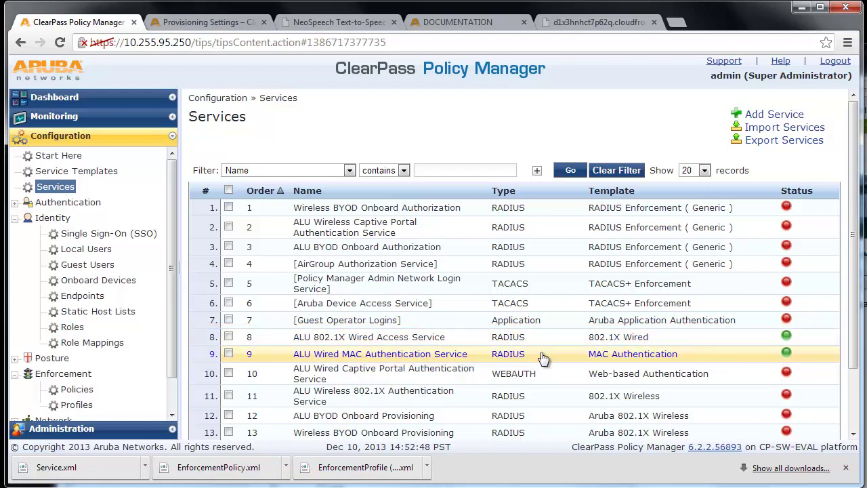
left_click(543, 355)
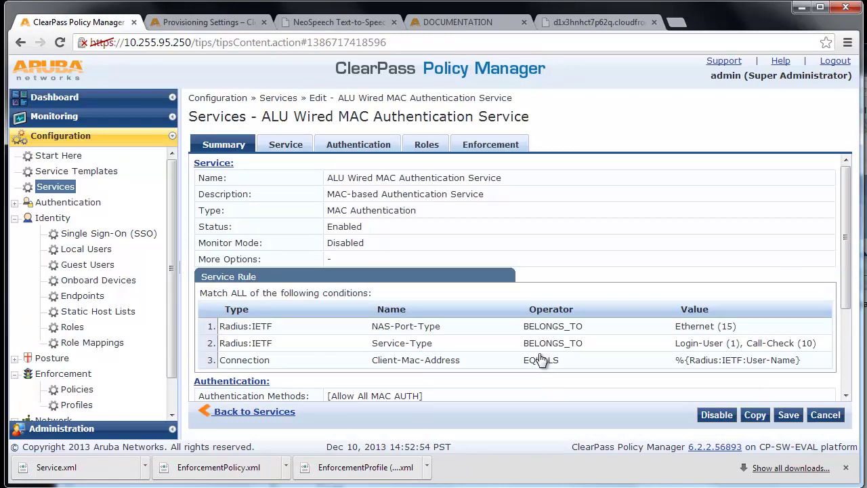
left_click(494, 150)
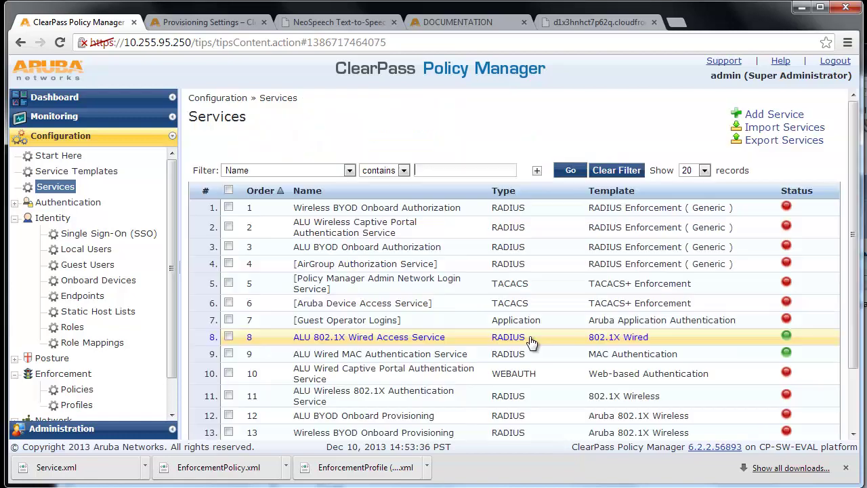
Step: Open ALU 802.1X Wired Access Service and review its Service and Authentication tabs
left_click(529, 336)
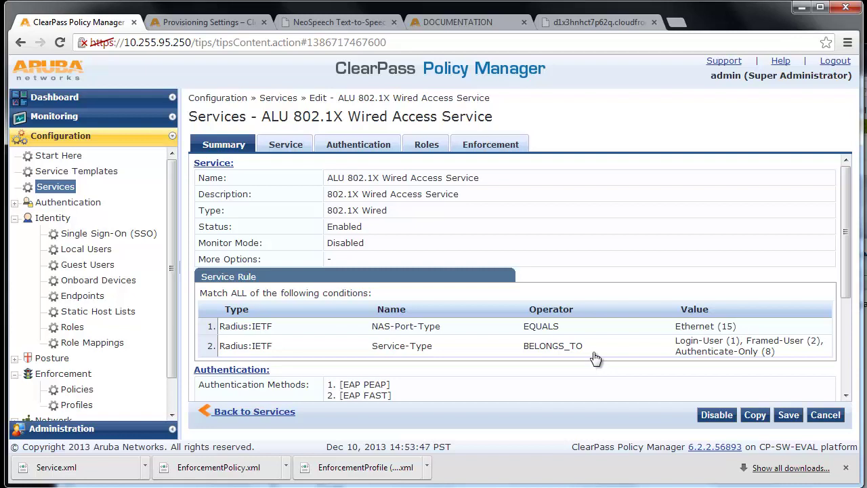
left_click(302, 146)
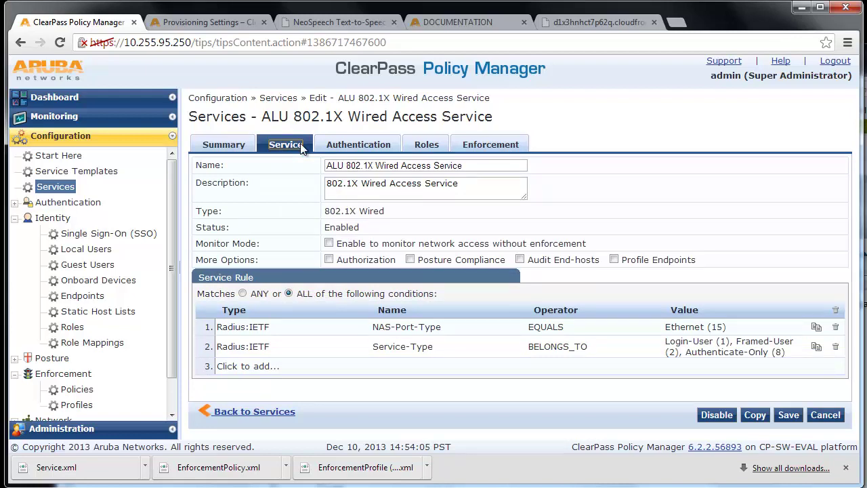
left_click(381, 153)
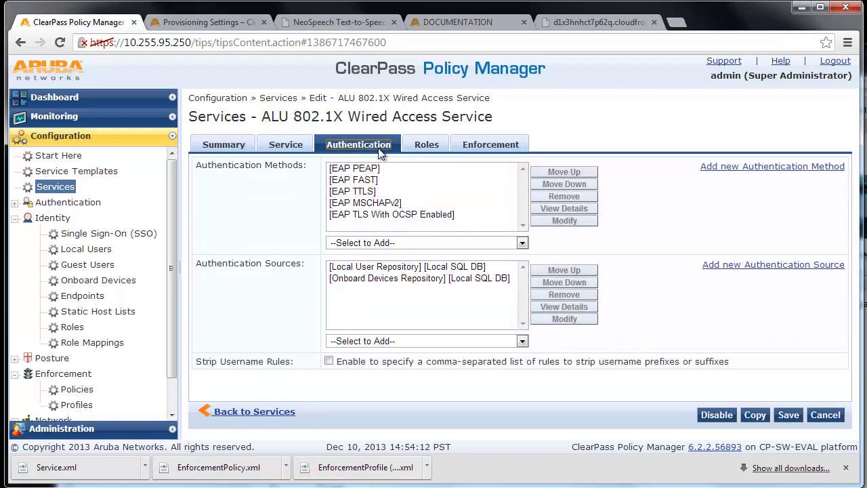
Step: Inspect the EAP TLS With OCSP Enabled method details, then view the Enforcement tab
left_click(463, 214)
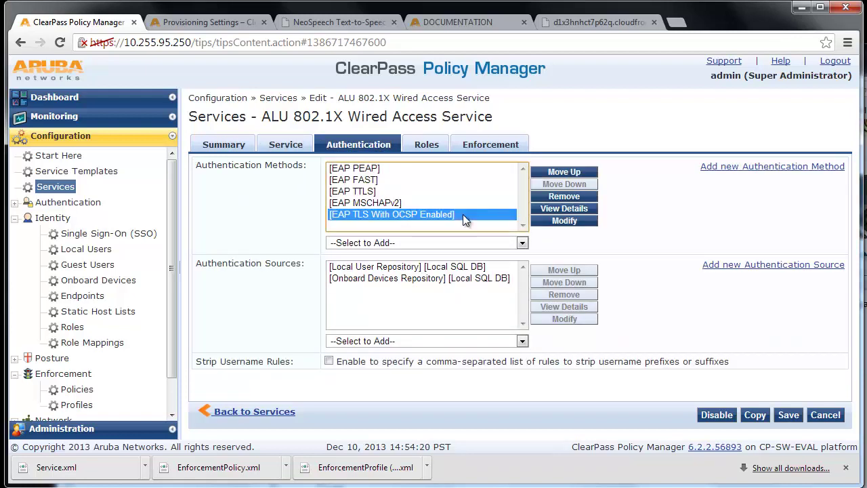
left_click(584, 210)
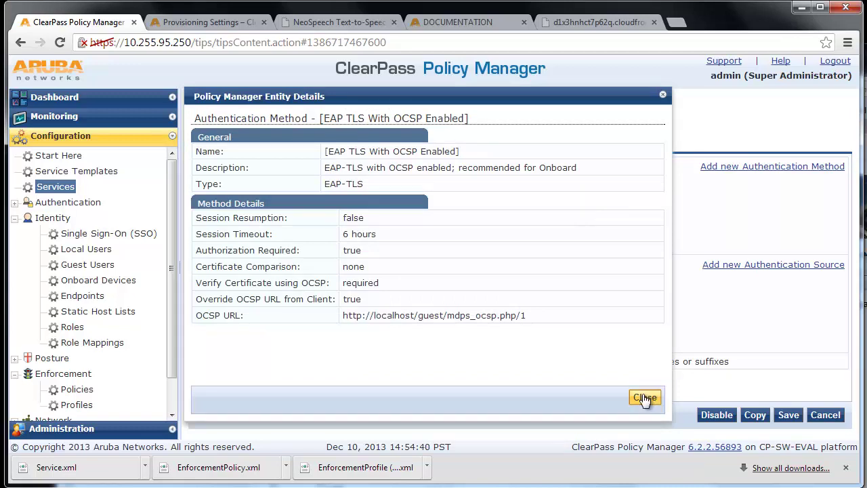
left_click(644, 398)
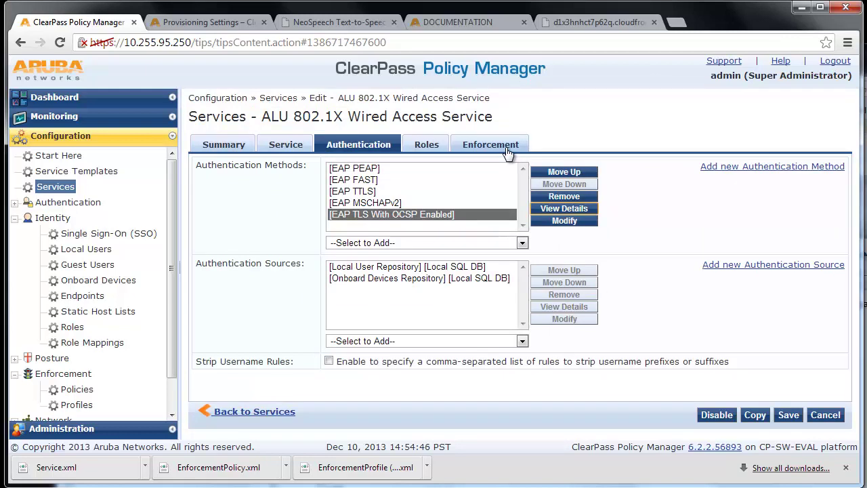
left_click(506, 150)
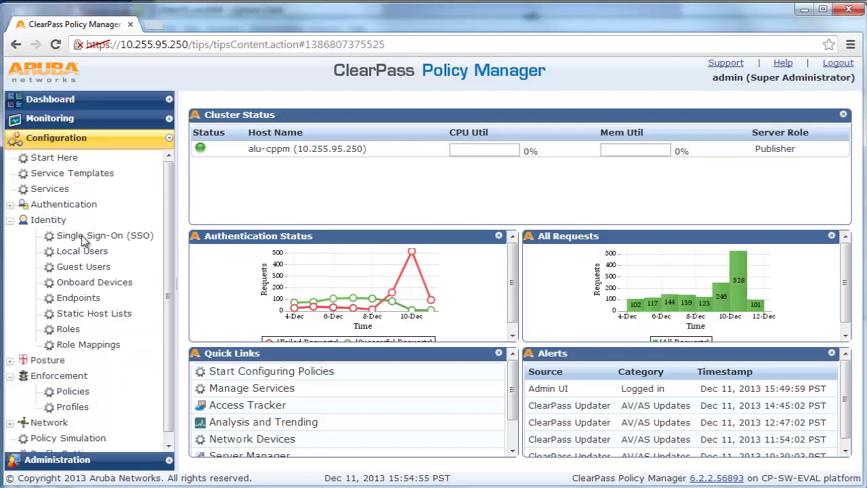
Step: Add services from the Onboard Authorization template: prefix 'WIRED BYOD', controller AOS-6850E-ACCESS-2, SSID dummy
left_click(47, 178)
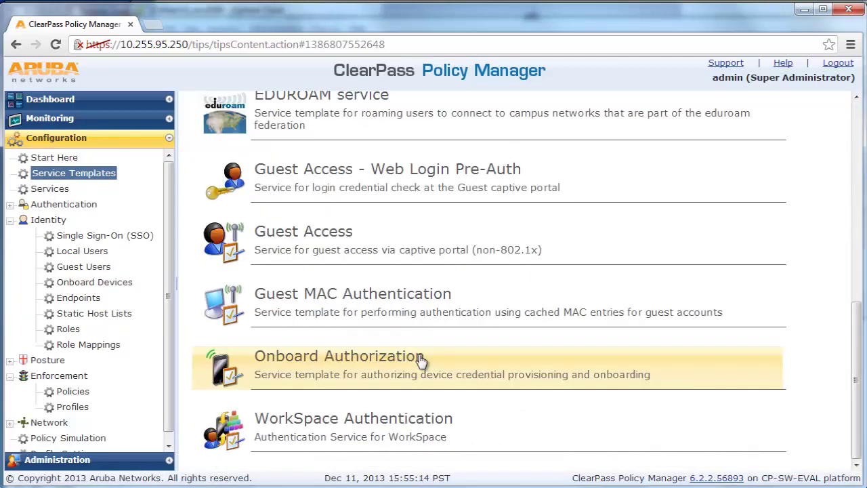
left_click(420, 362)
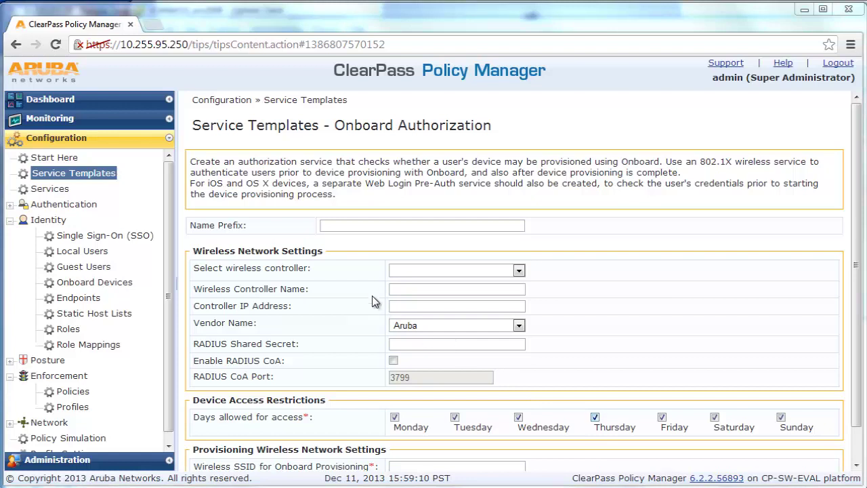
left_click(374, 224)
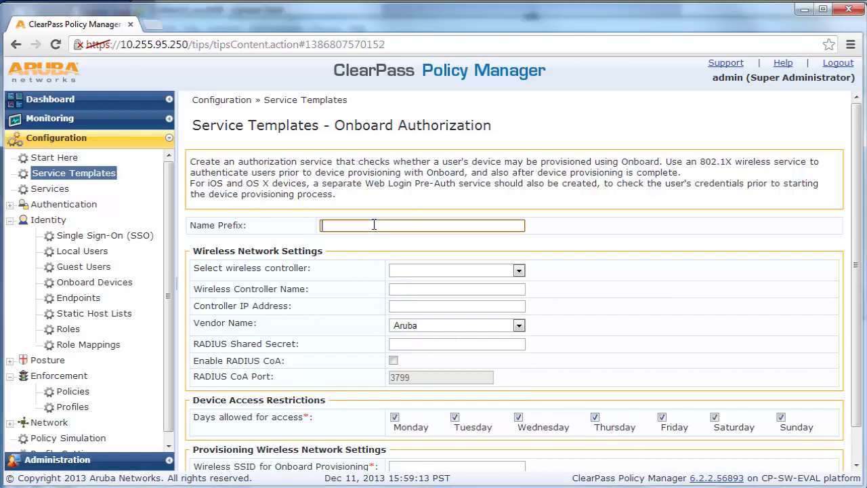
type("WIRED BYOD")
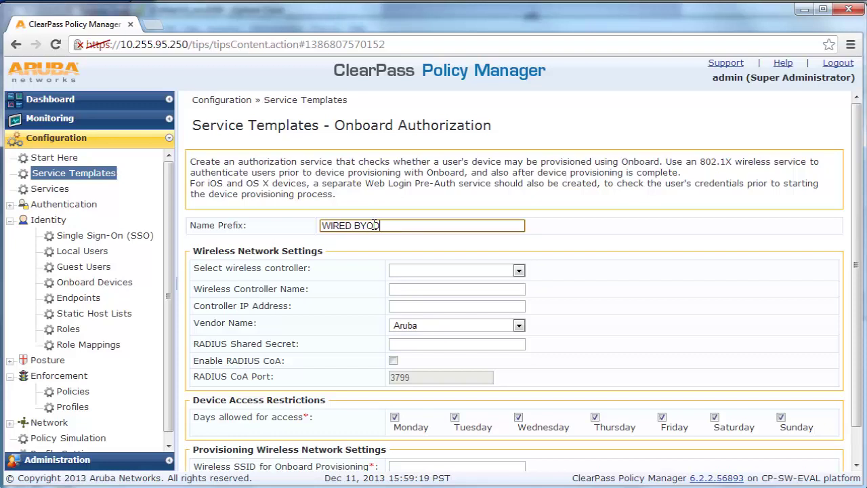
left_click(520, 271)
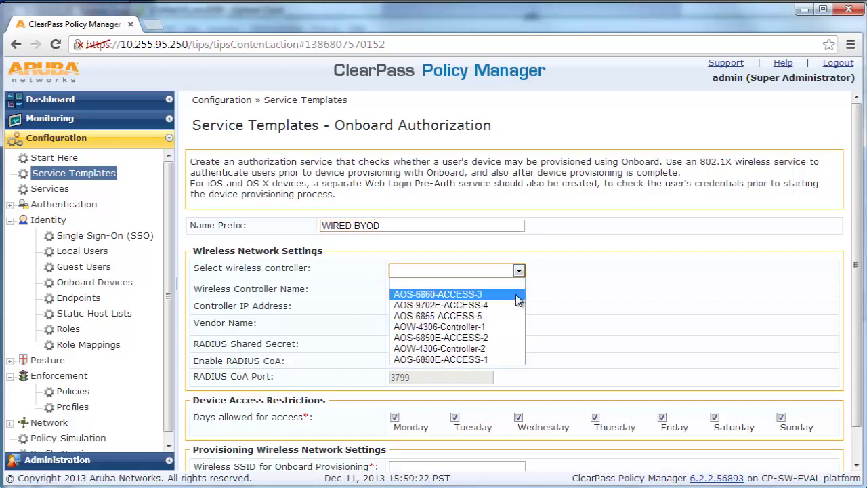
left_click(505, 335)
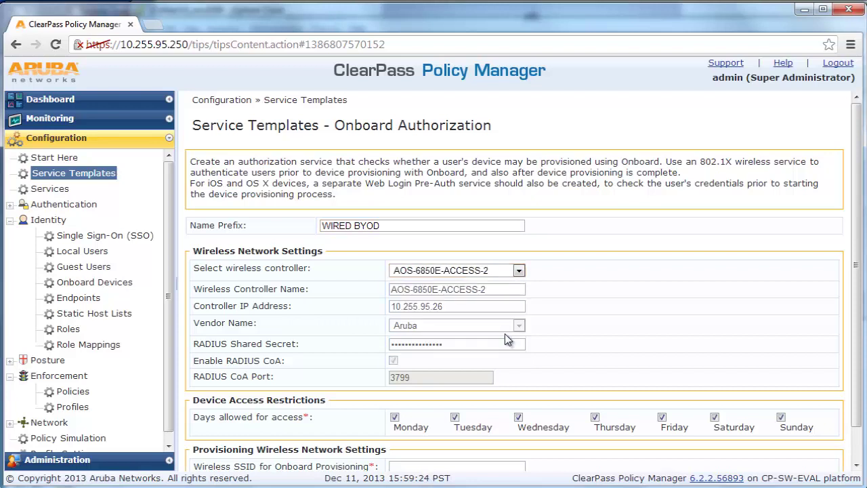
scroll(606, 346, "down", 1)
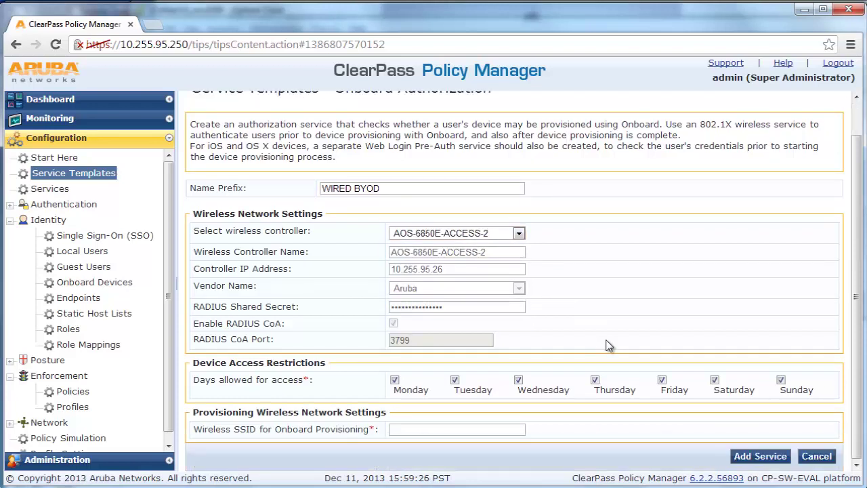
left_click(514, 429)
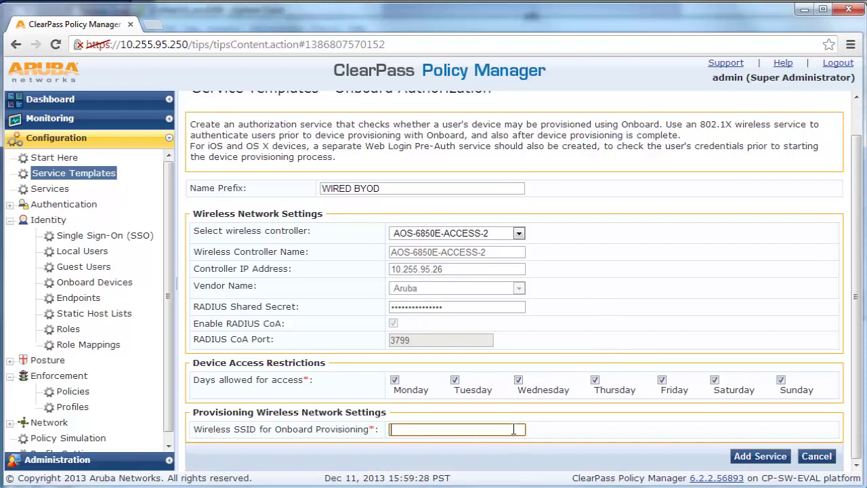
type("dummy")
left_click(756, 459)
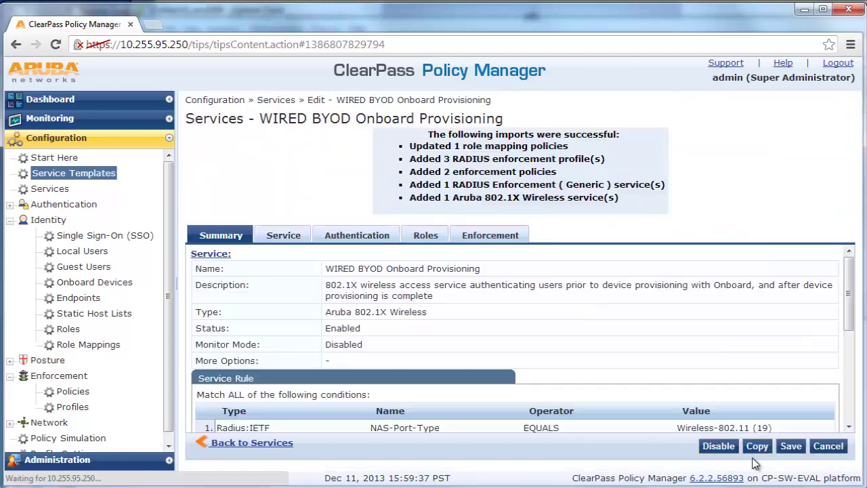
Step: Review the WIRED BYOD Onboard Provisioning summary and save the service
scroll(778, 360, "down", 1)
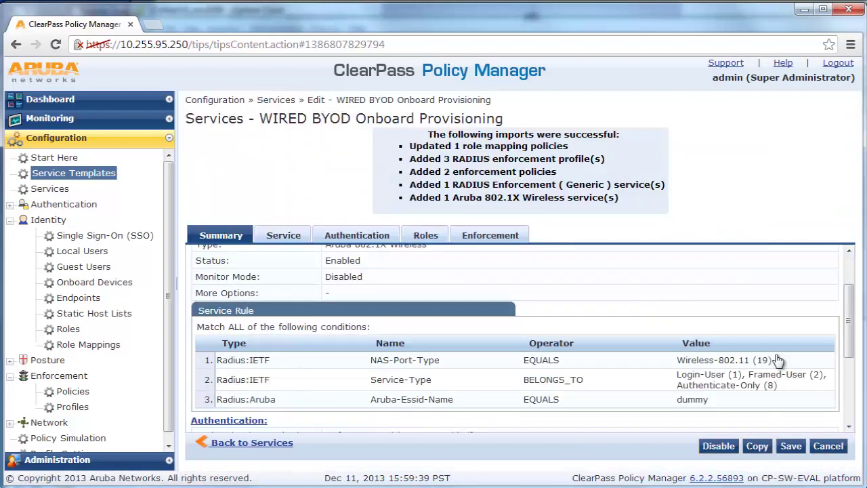
scroll(778, 360, "down", 2)
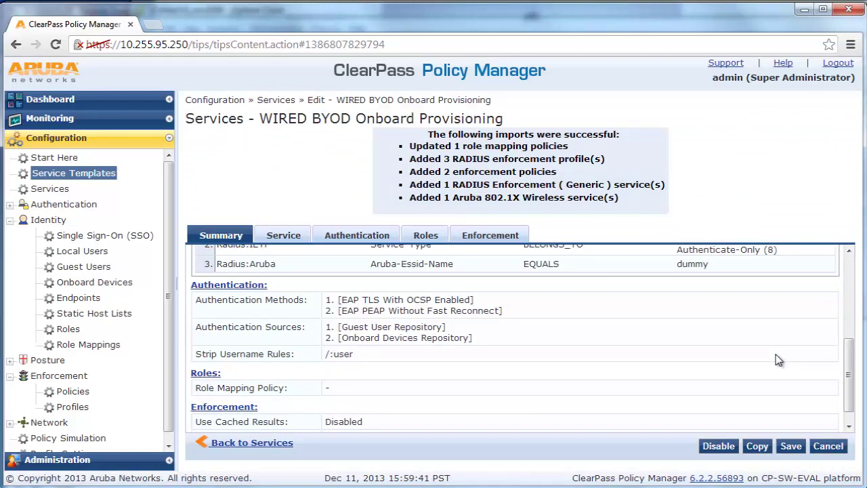
scroll(778, 360, "down", 1)
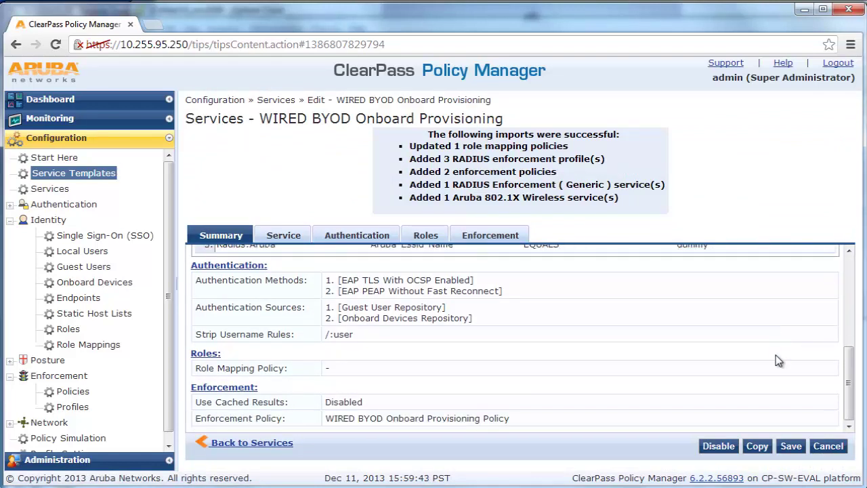
left_click(791, 446)
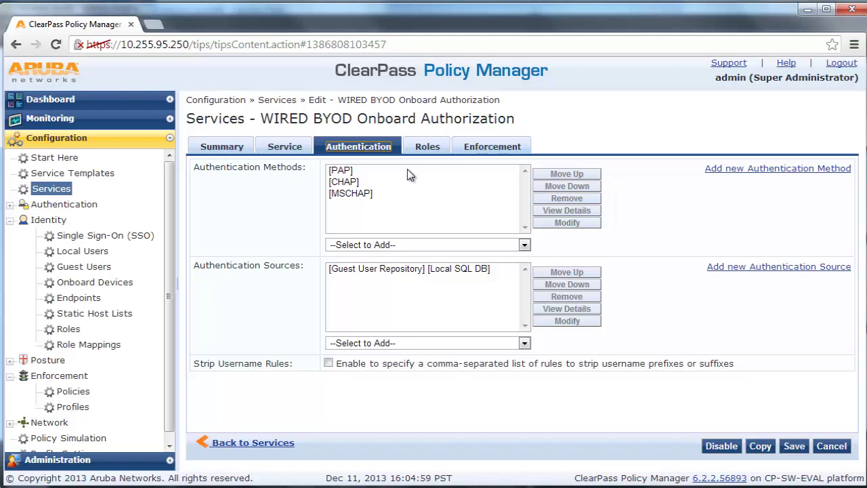
Step: Replace Guest User Repository with Local User Repository as the authentication source
left_click(526, 344)
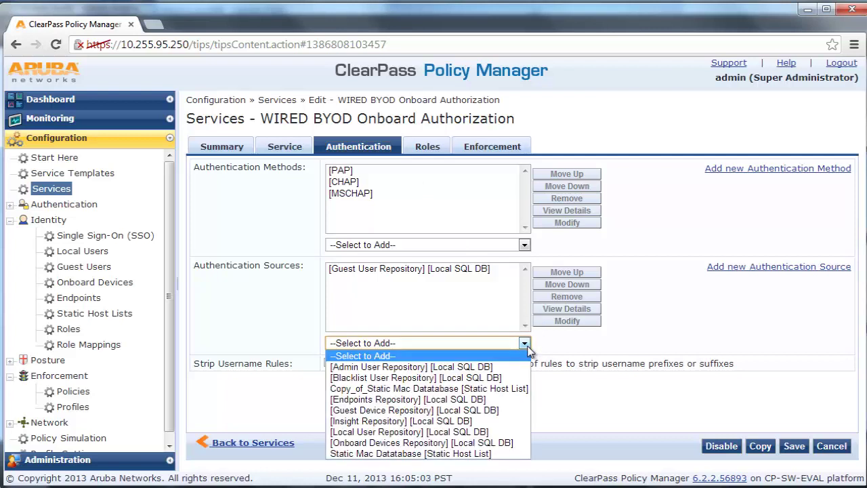
left_click(502, 432)
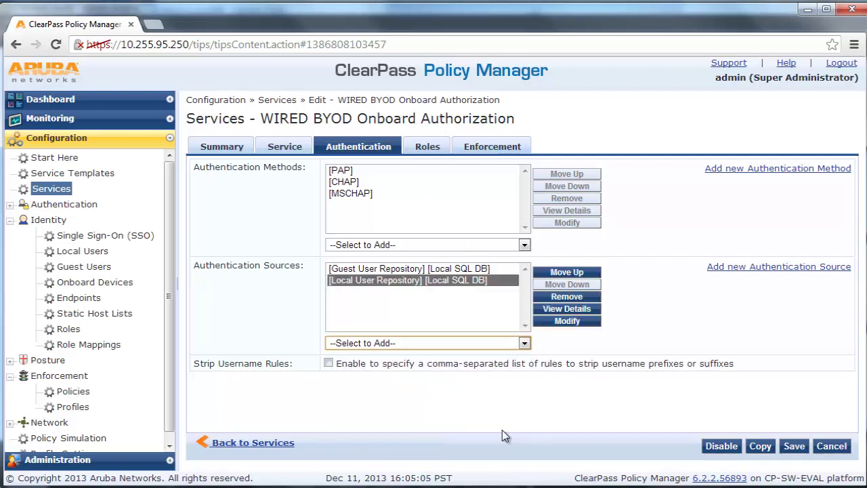
left_click(464, 269)
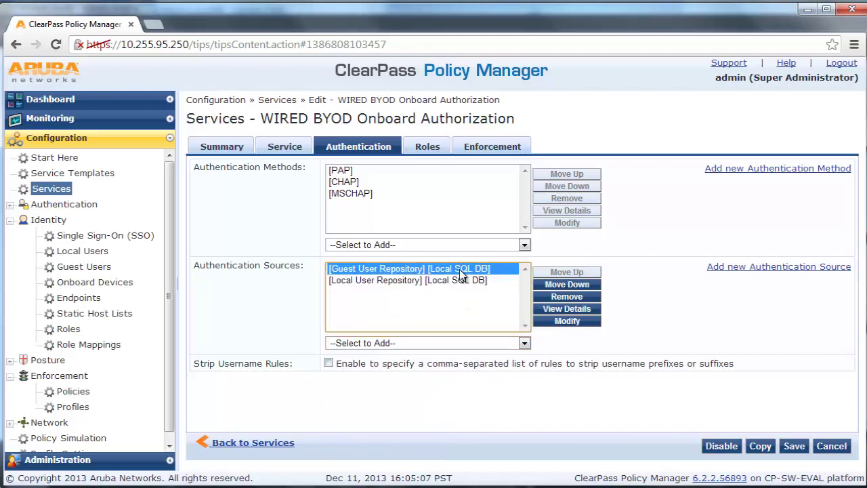
left_click(554, 299)
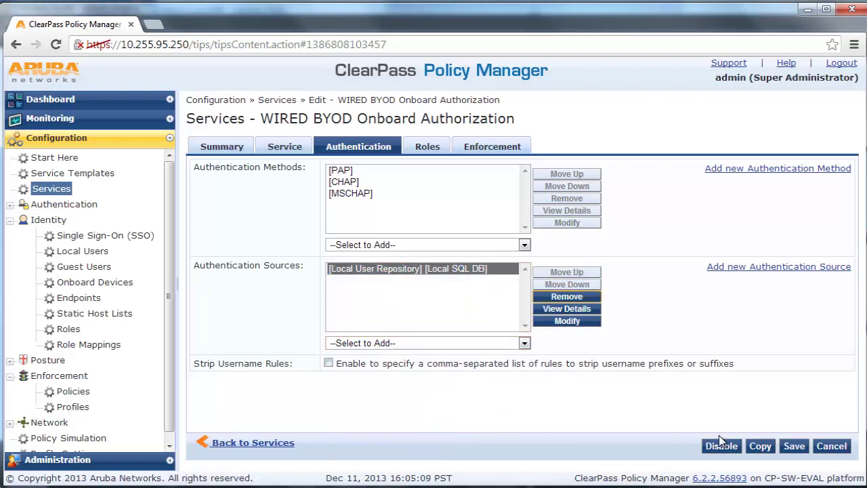
Step: Check the Roles and Enforcement tabs and open the enforcement policy for modification
left_click(432, 151)
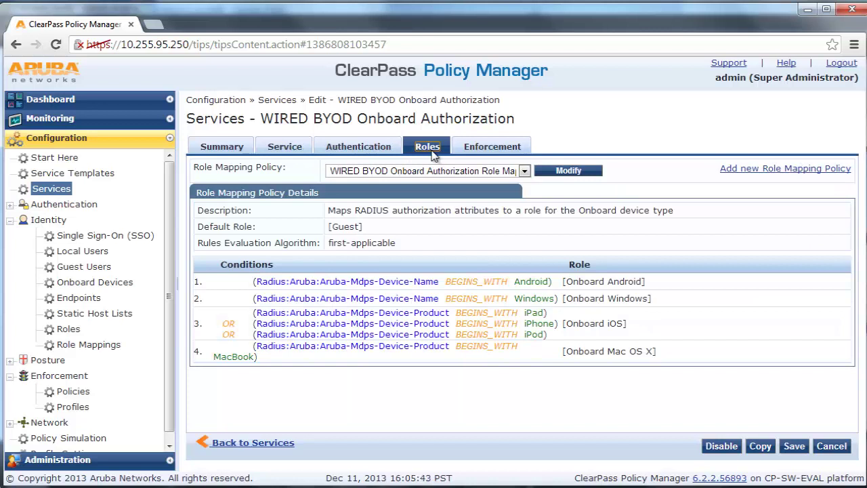
left_click(488, 154)
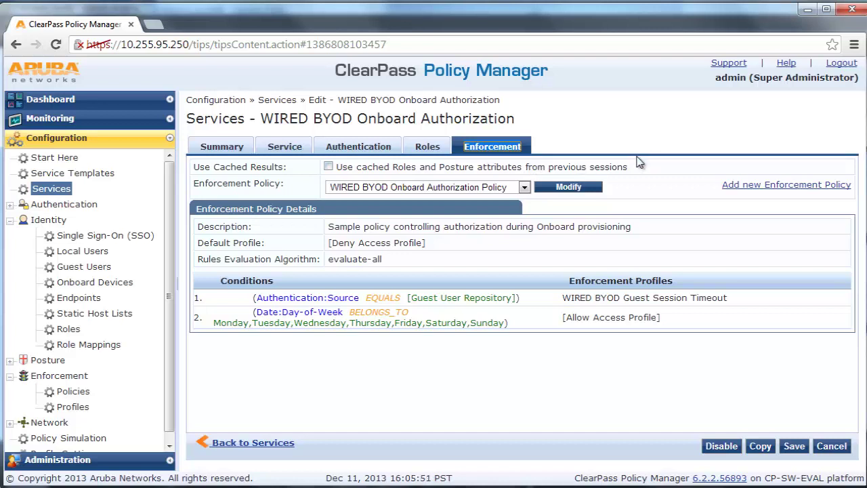
left_click(590, 187)
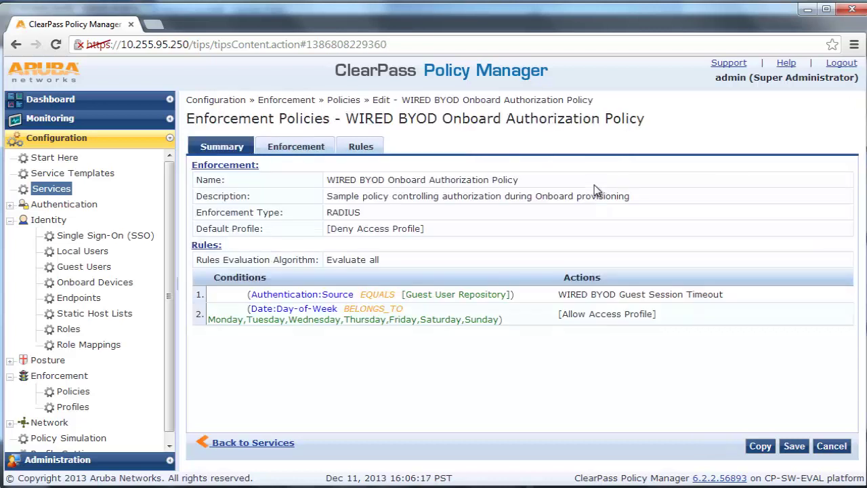
Step: Remove the Guest User Repository session-timeout rule and save the enforcement policy
left_click(376, 152)
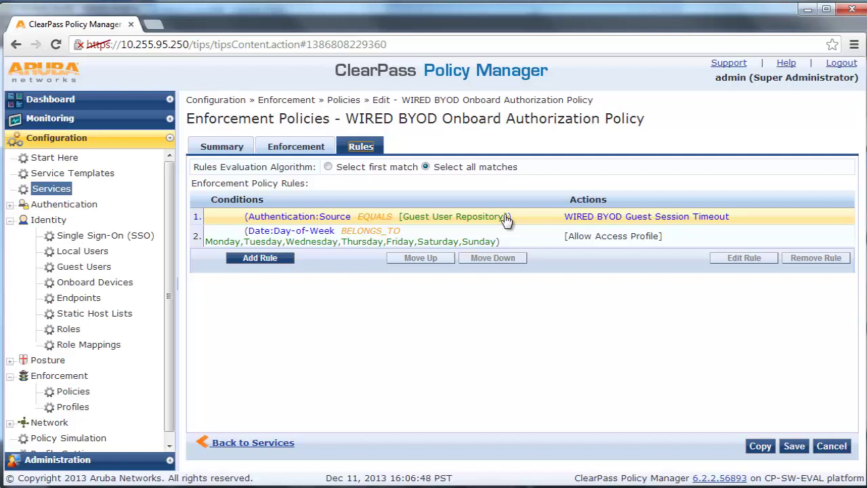
left_click(661, 240)
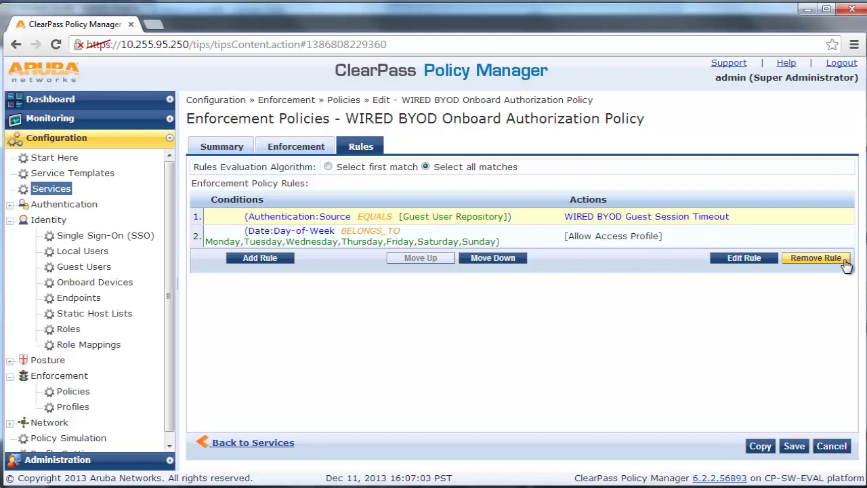
left_click(845, 265)
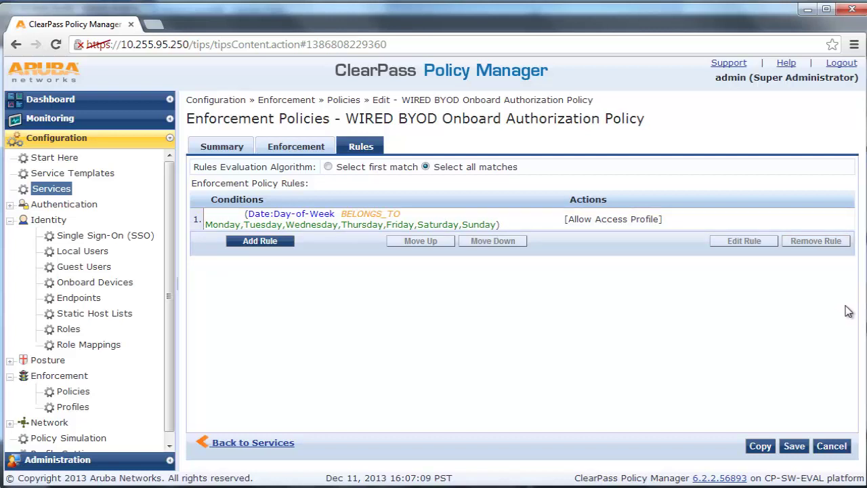
left_click(795, 447)
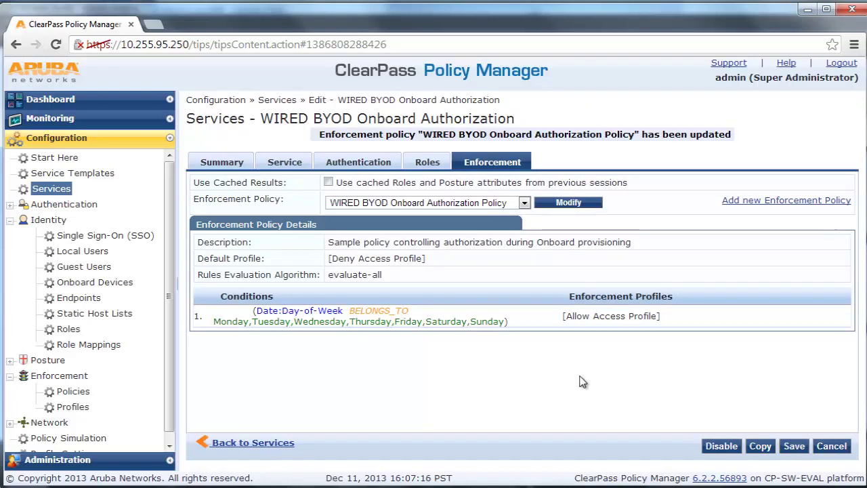
Step: Keep the pending changes and save the WIRED BYOD Onboard Authorization service
left_click(49, 193)
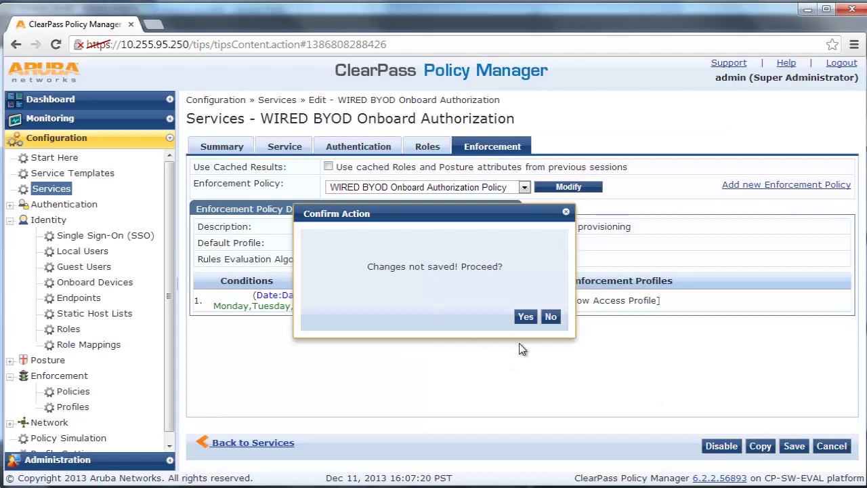
left_click(551, 317)
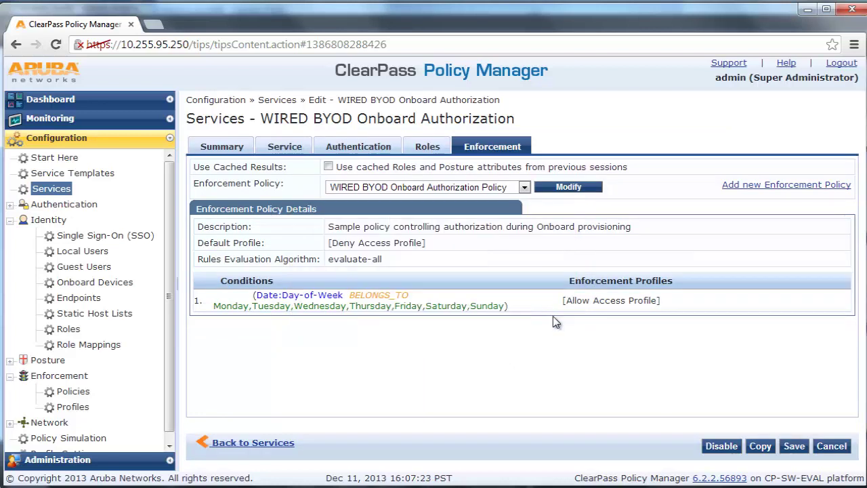
left_click(795, 446)
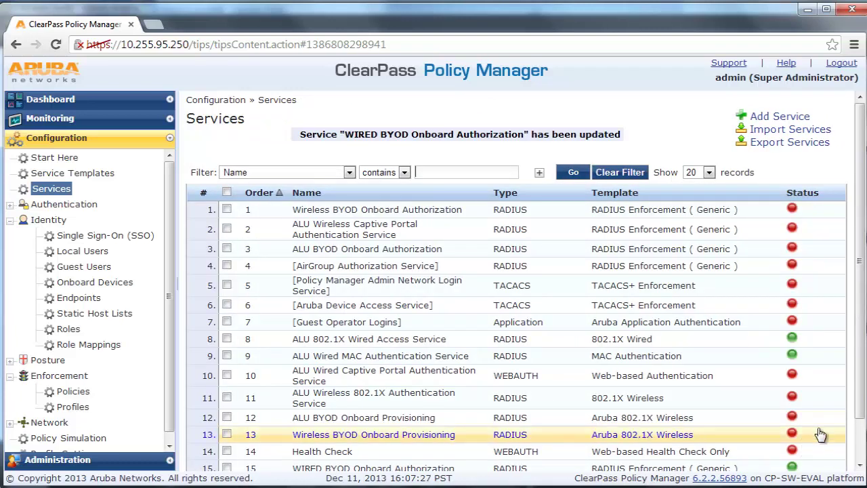
Step: Delete the WIRED BYOD Onboard Provisioning service (row 16) from the Services list, confirming with Yes
left_click_drag(864, 413, 864, 462)
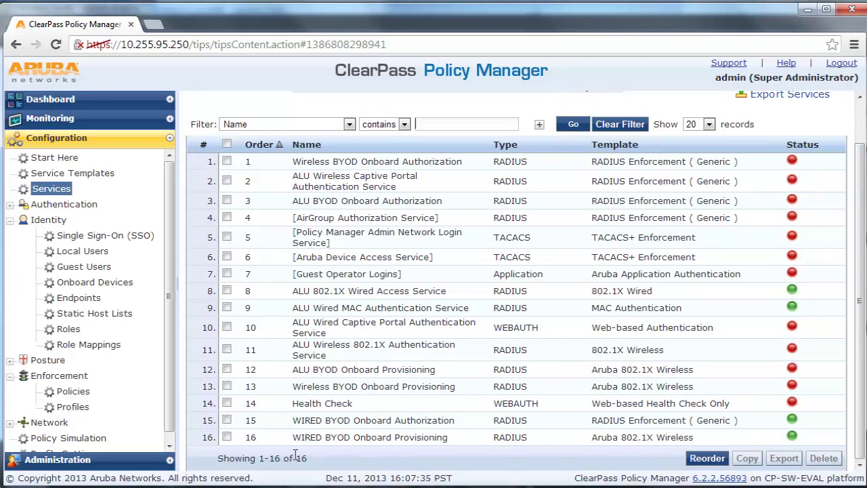
left_click(227, 437)
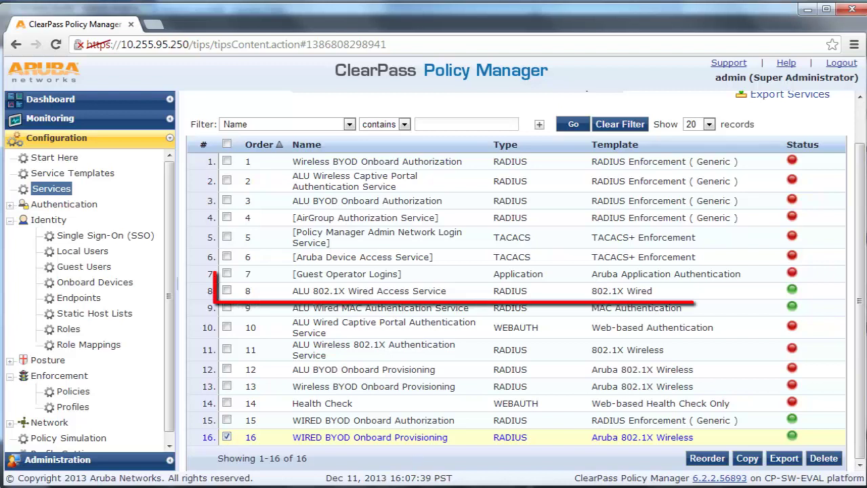
left_click(826, 459)
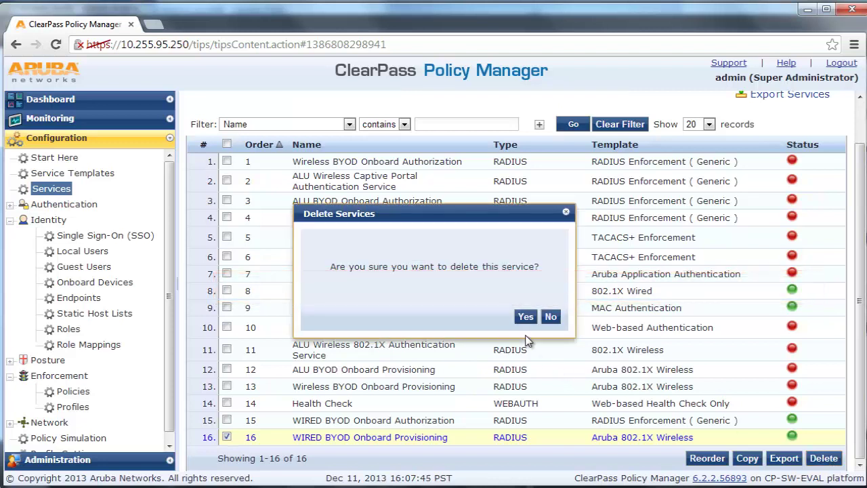
left_click(527, 318)
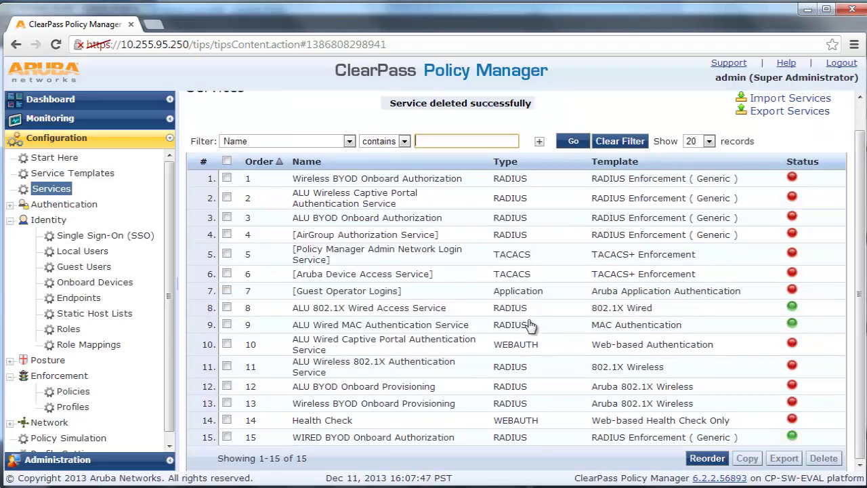